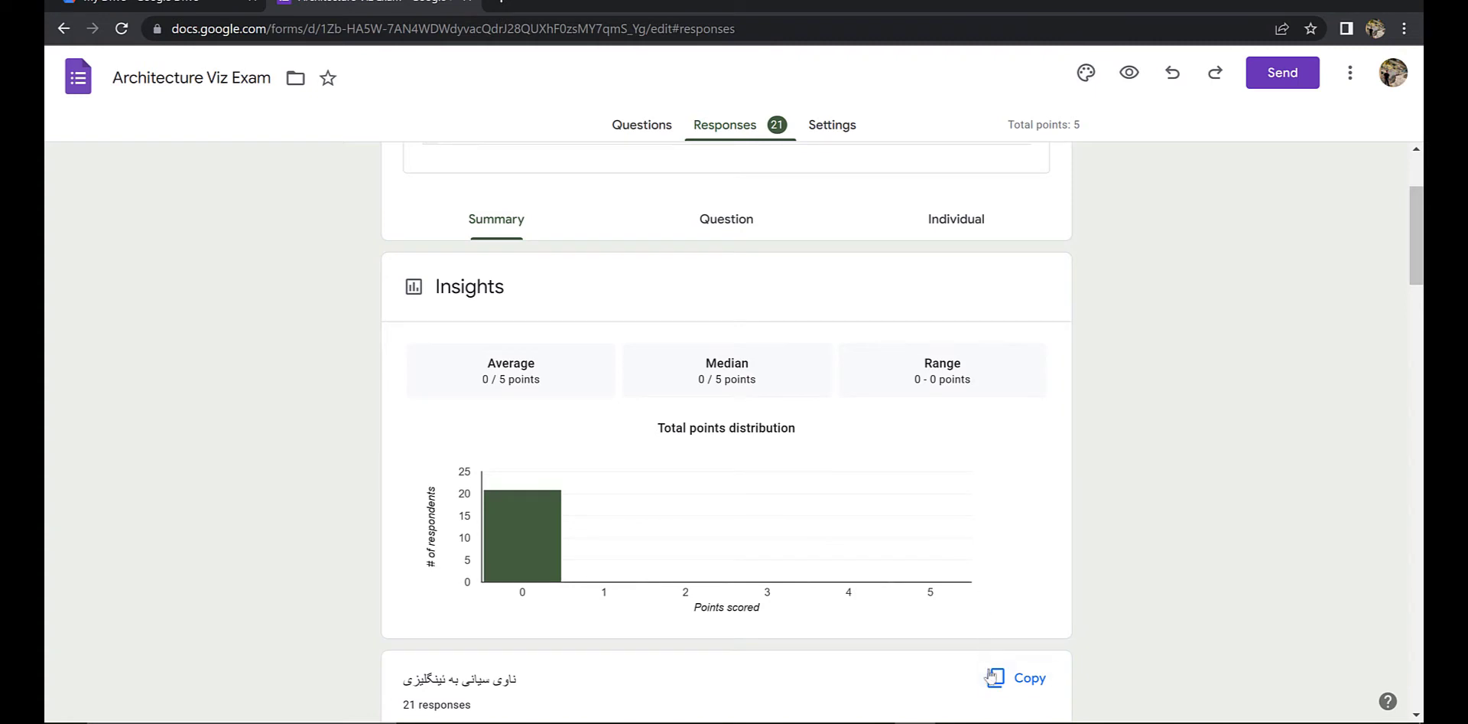
- Review the response summary of the Architecture Viz Exam form, from the points distribution through to the written workshop feedback
scroll(642, 496, "down", 5)
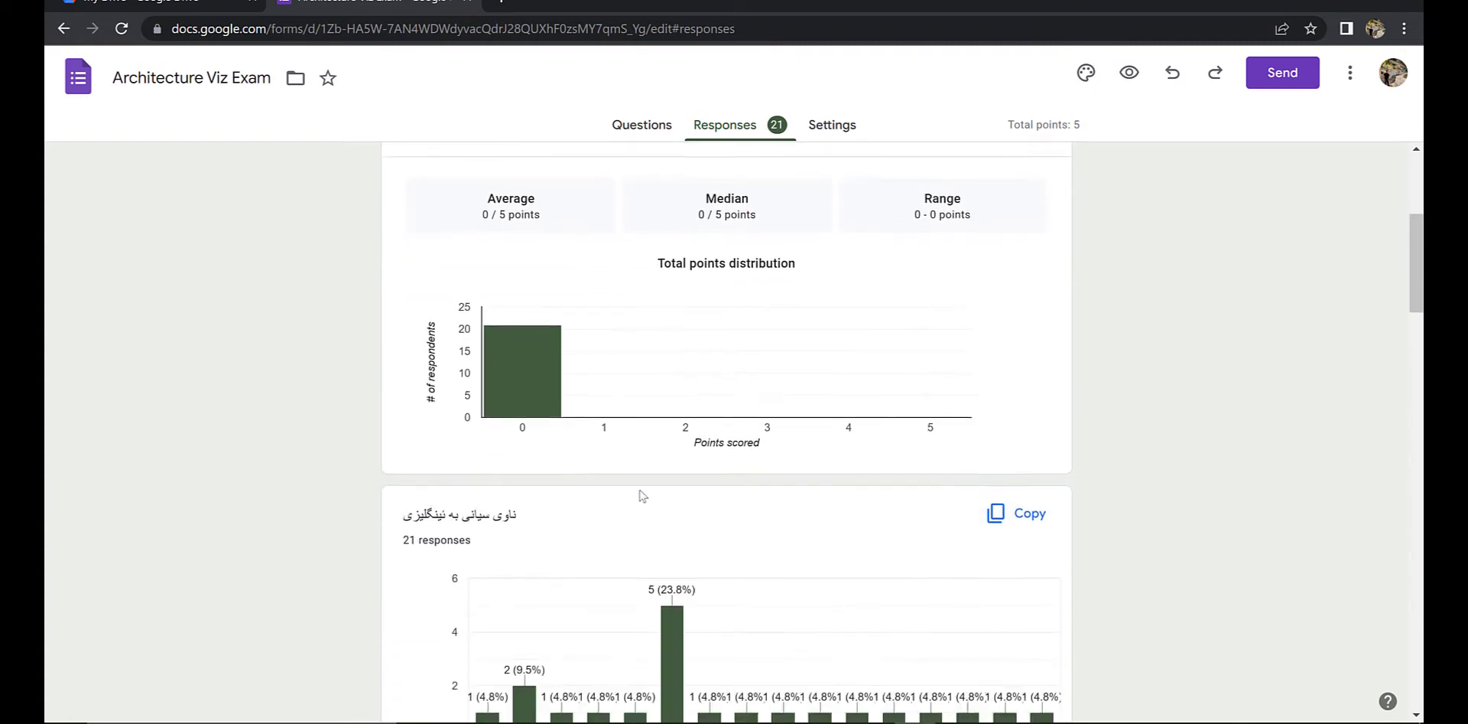
scroll(645, 482, "down", 3)
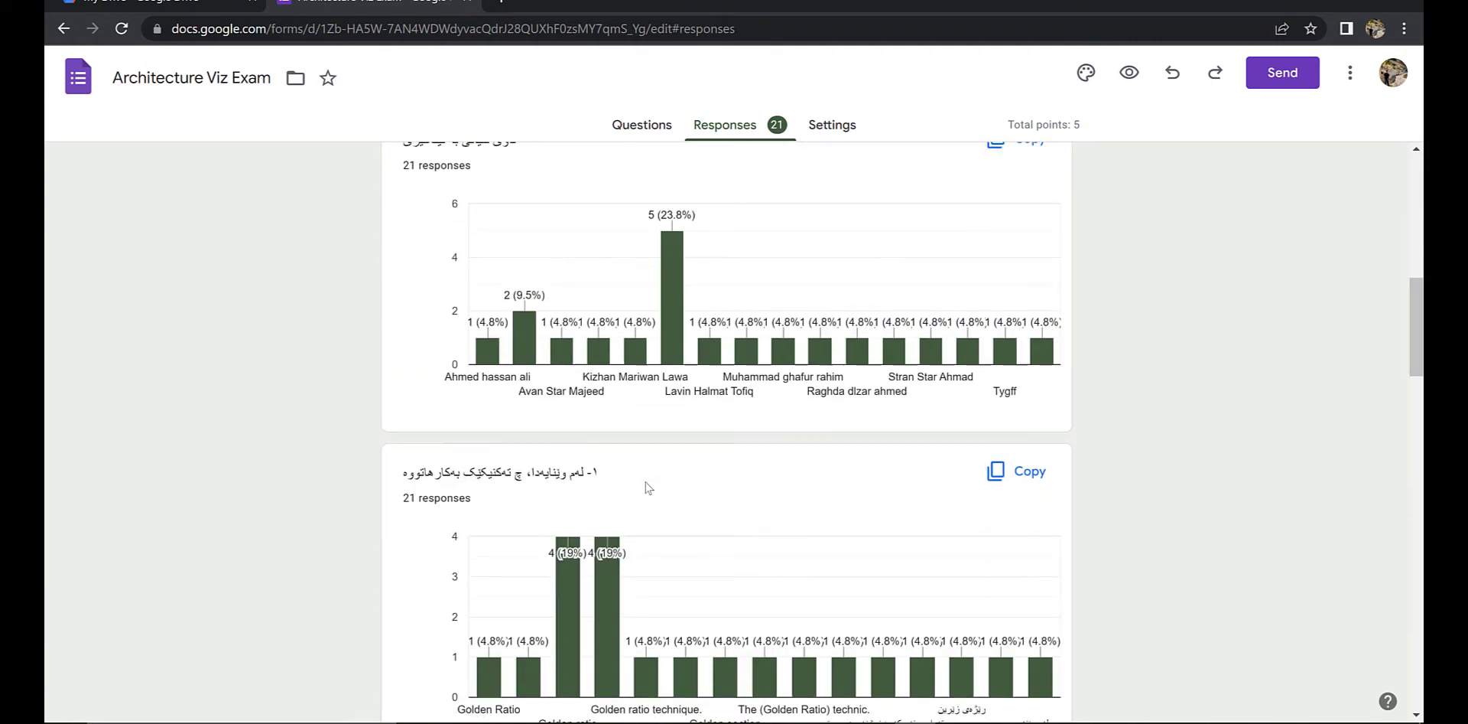
scroll(646, 482, "up", 1)
scroll(835, 476, "down", 2)
scroll(888, 446, "down", 14)
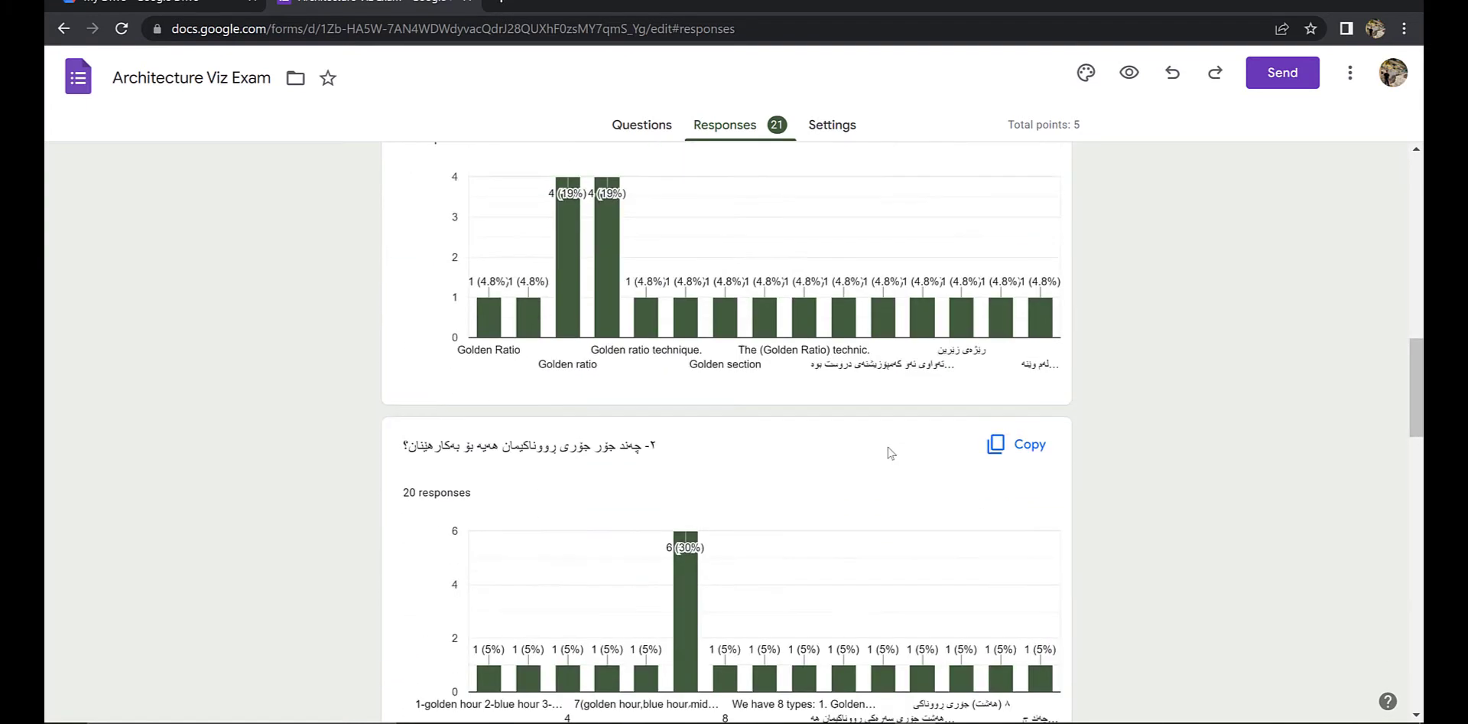
scroll(889, 452, "down", 9)
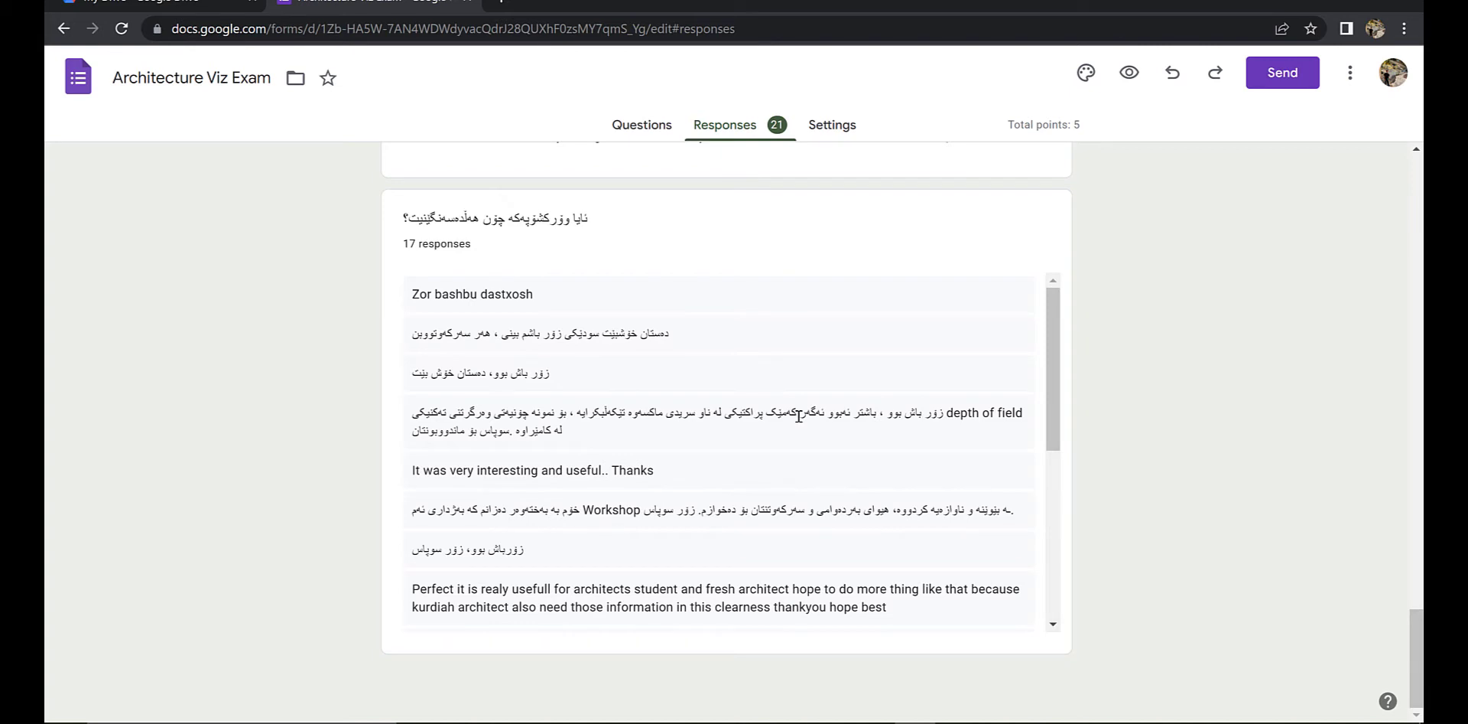
left_click_drag(799, 416, 953, 406)
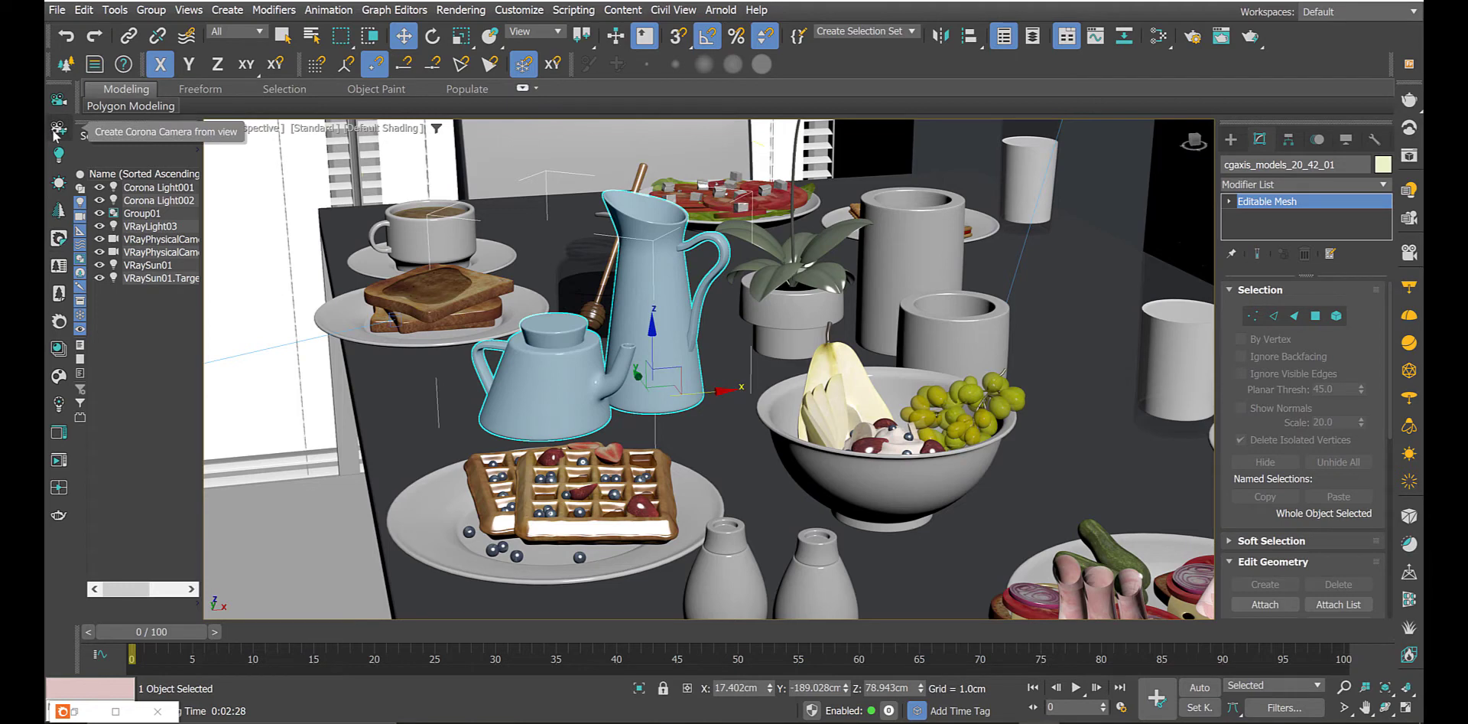
- Check the renderer in the render setup and create a Corona Camera from the current perspective view
left_click(1183, 41)
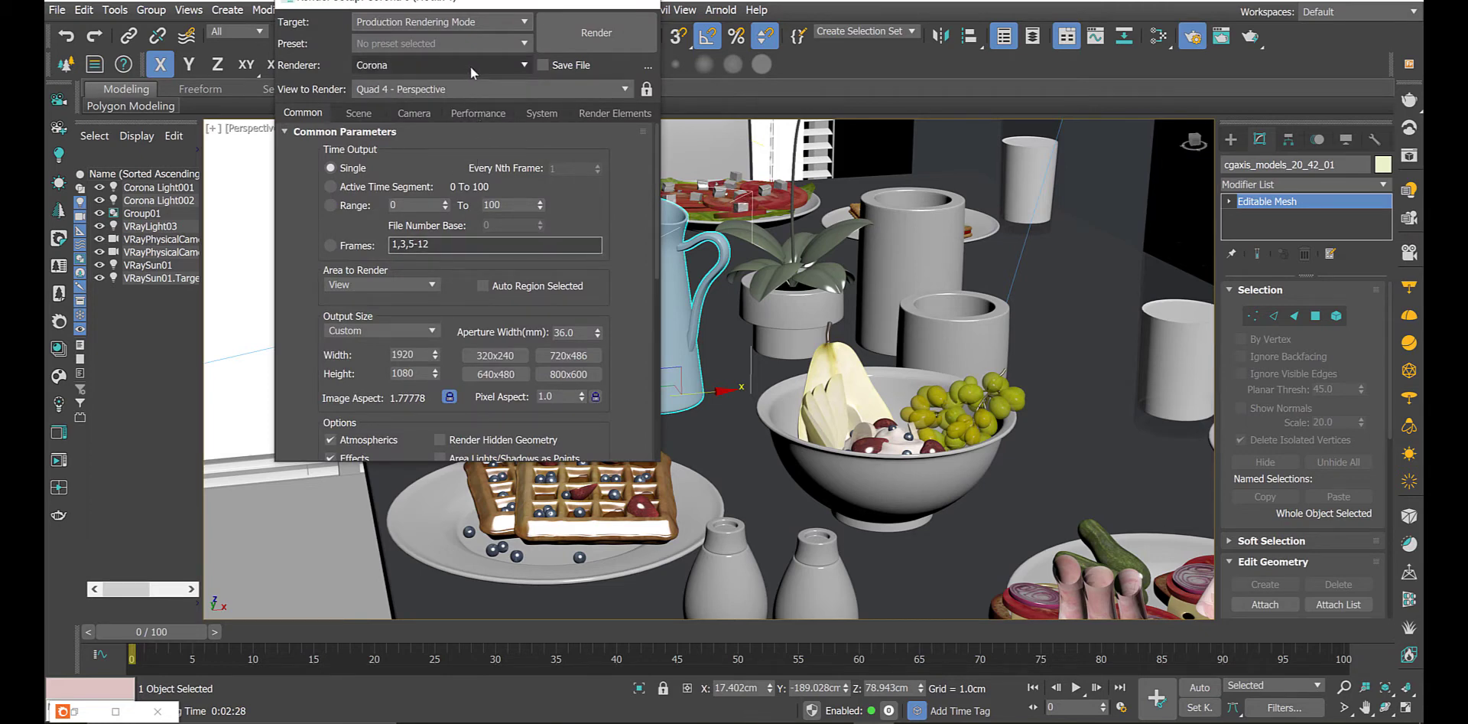
left_click(639, 8)
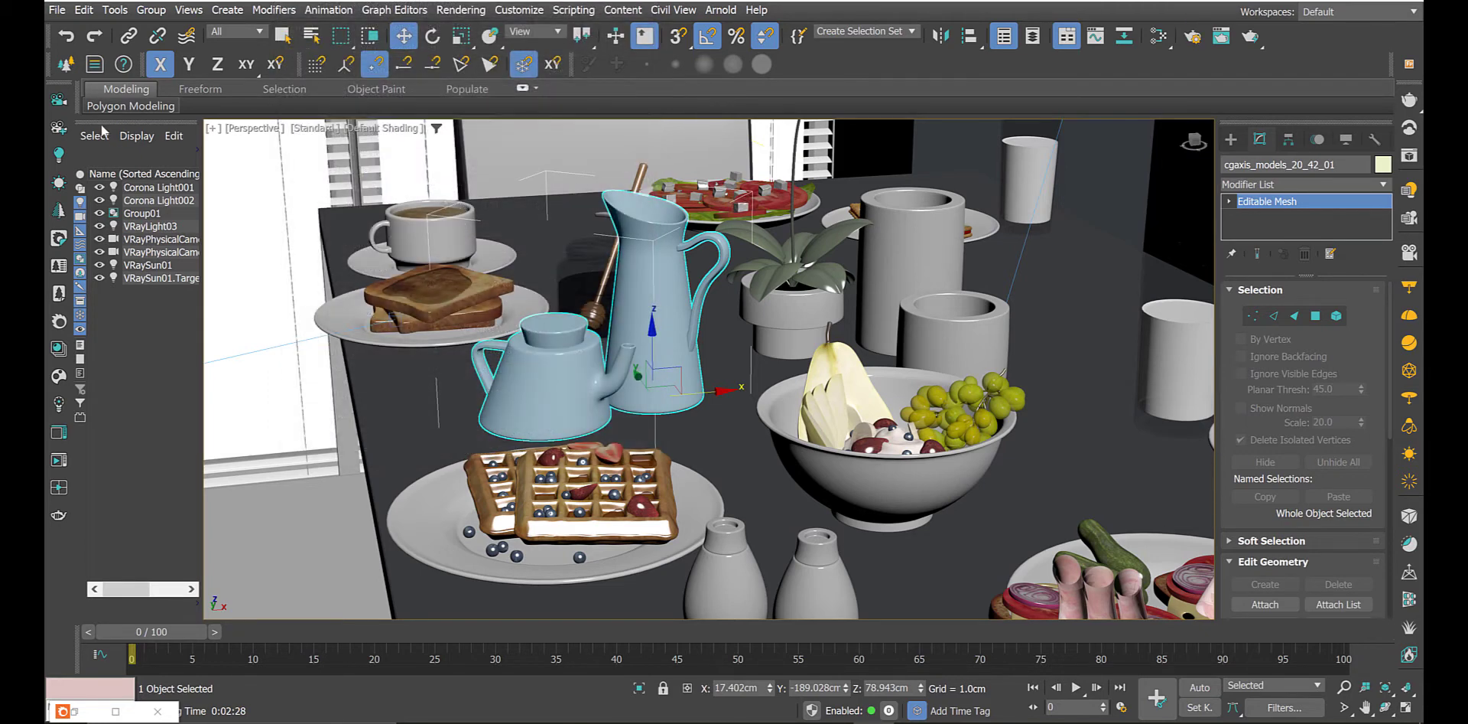
left_click(57, 129)
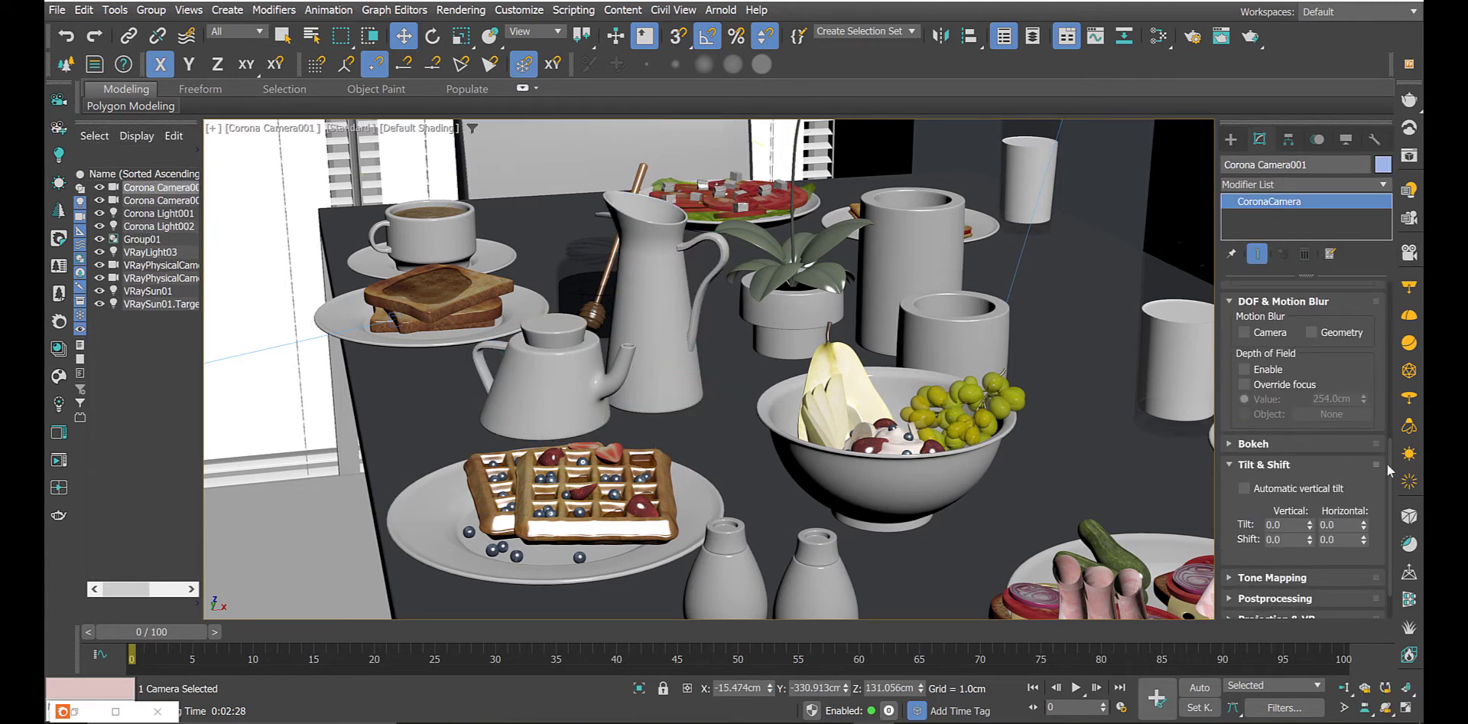
- Enable the camera's depth of field with Override focus, set focus to Object, and pick the teapot-and-jug mesh as target
scroll(1389, 463, "down", 2)
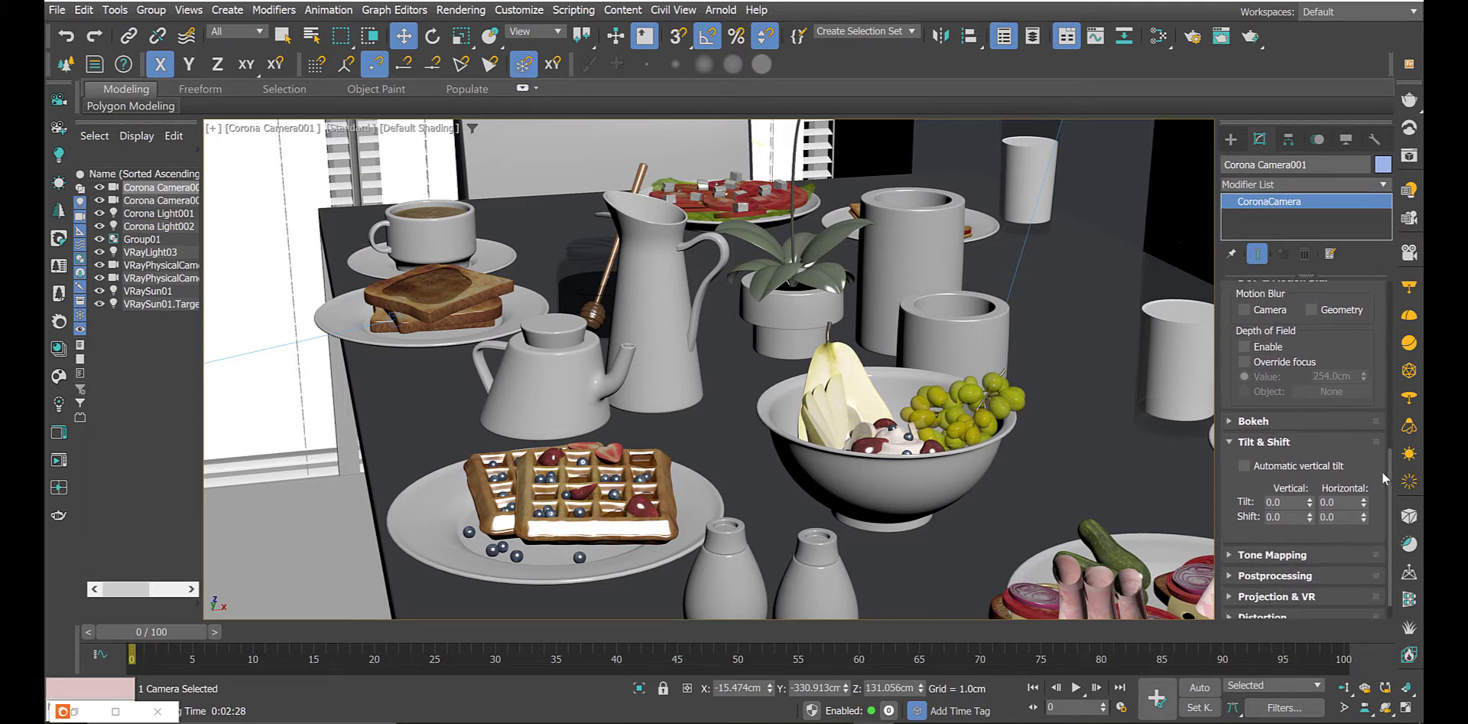
scroll(1381, 459, "up", 3)
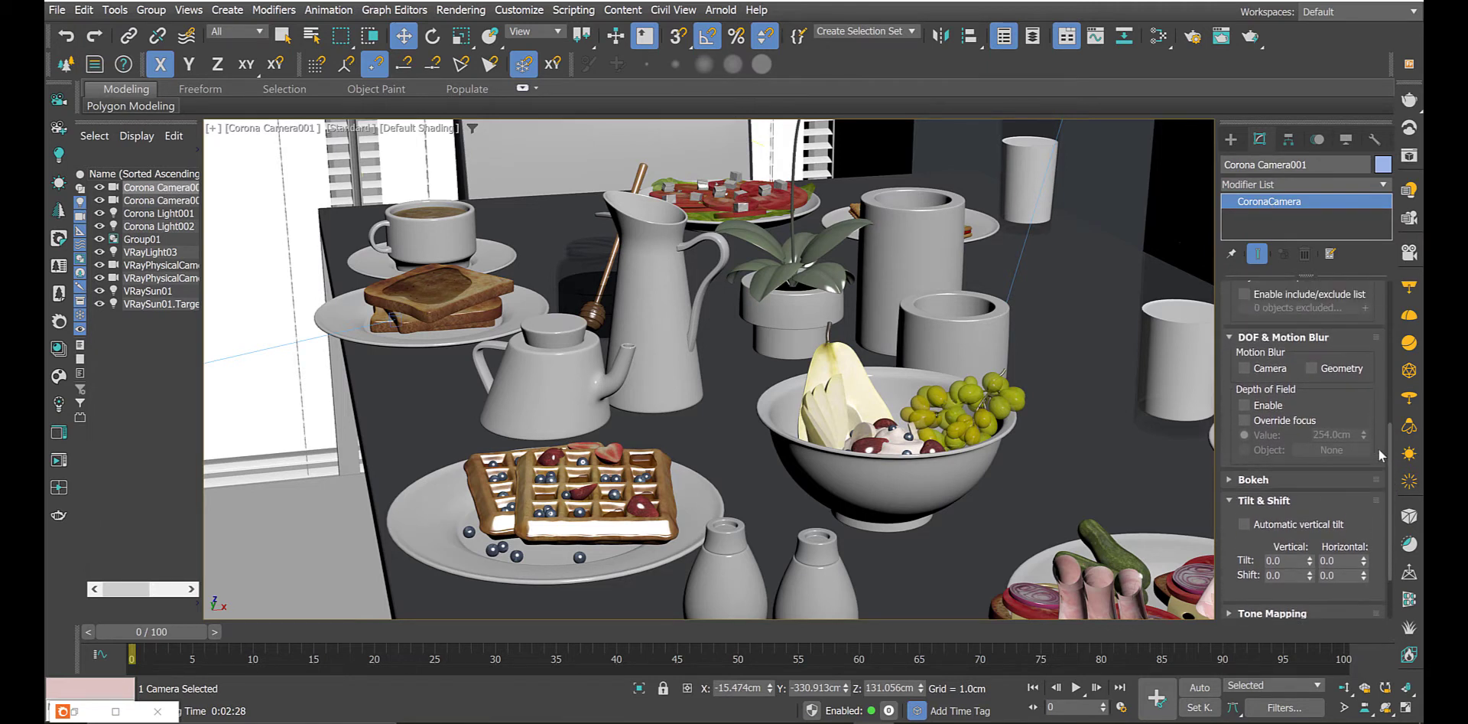
left_click(1258, 422)
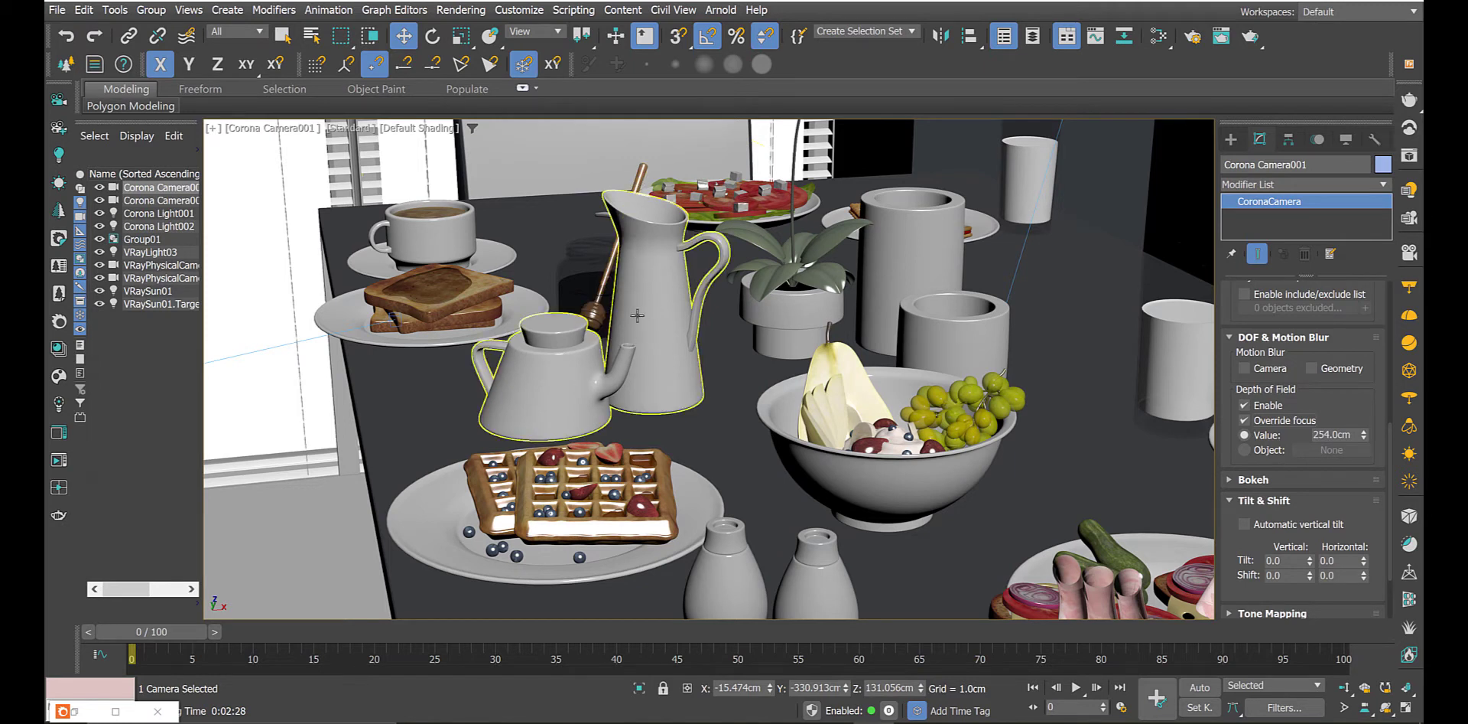
left_click(1244, 450)
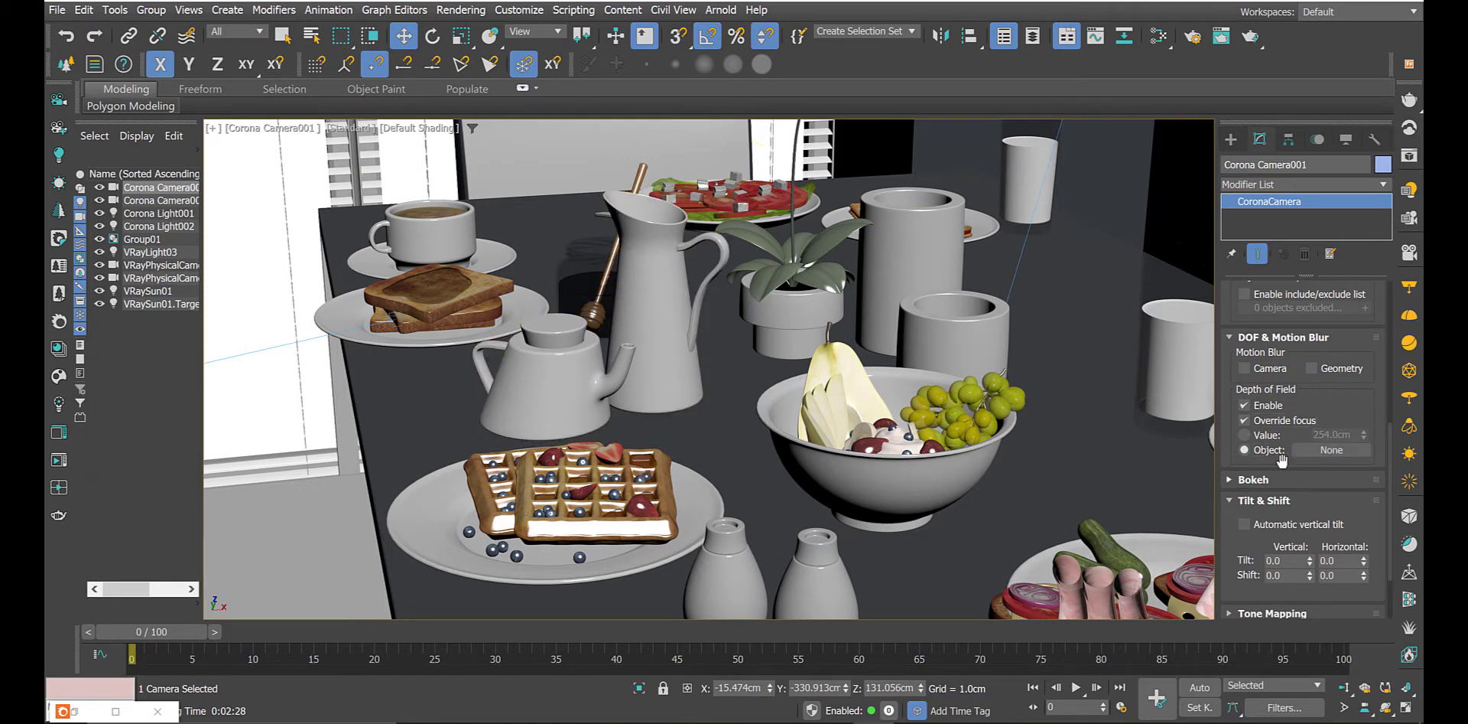
left_click(1314, 450)
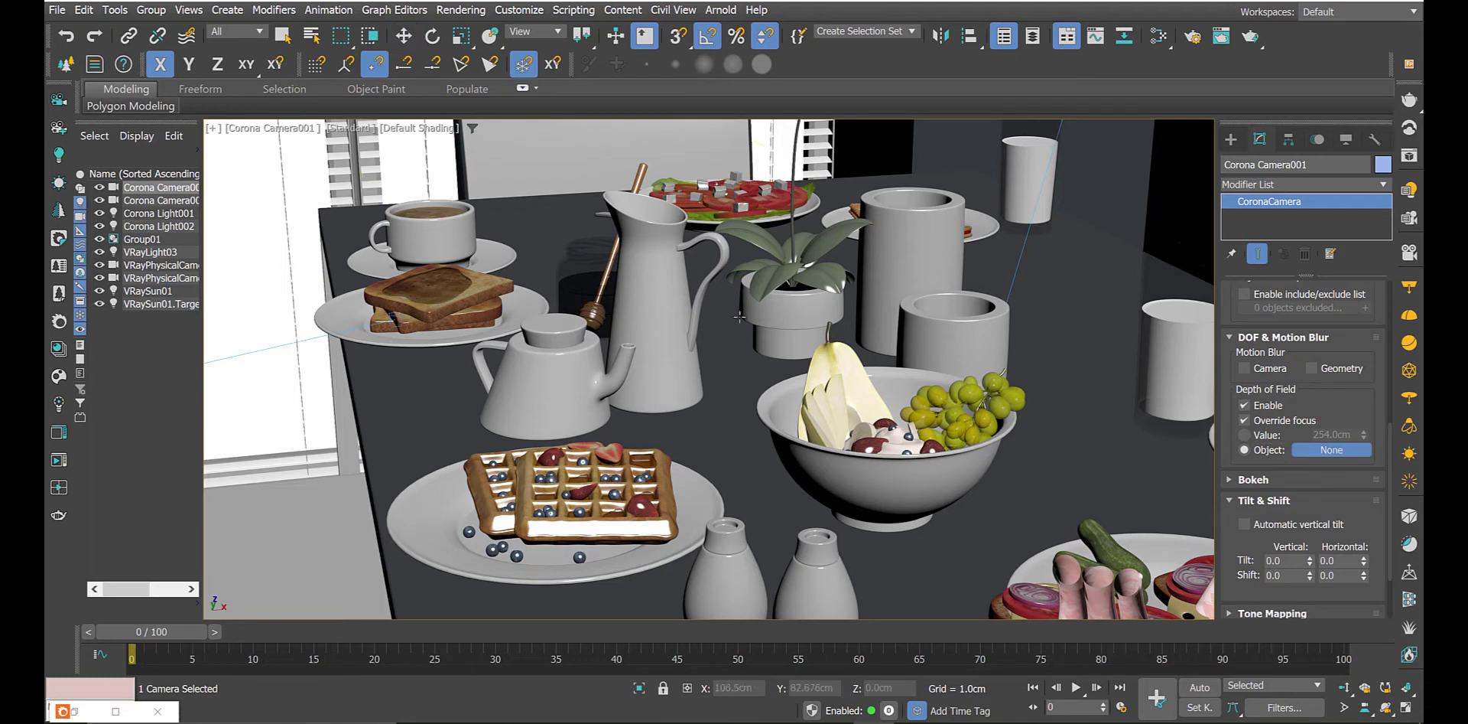
left_click(550, 344)
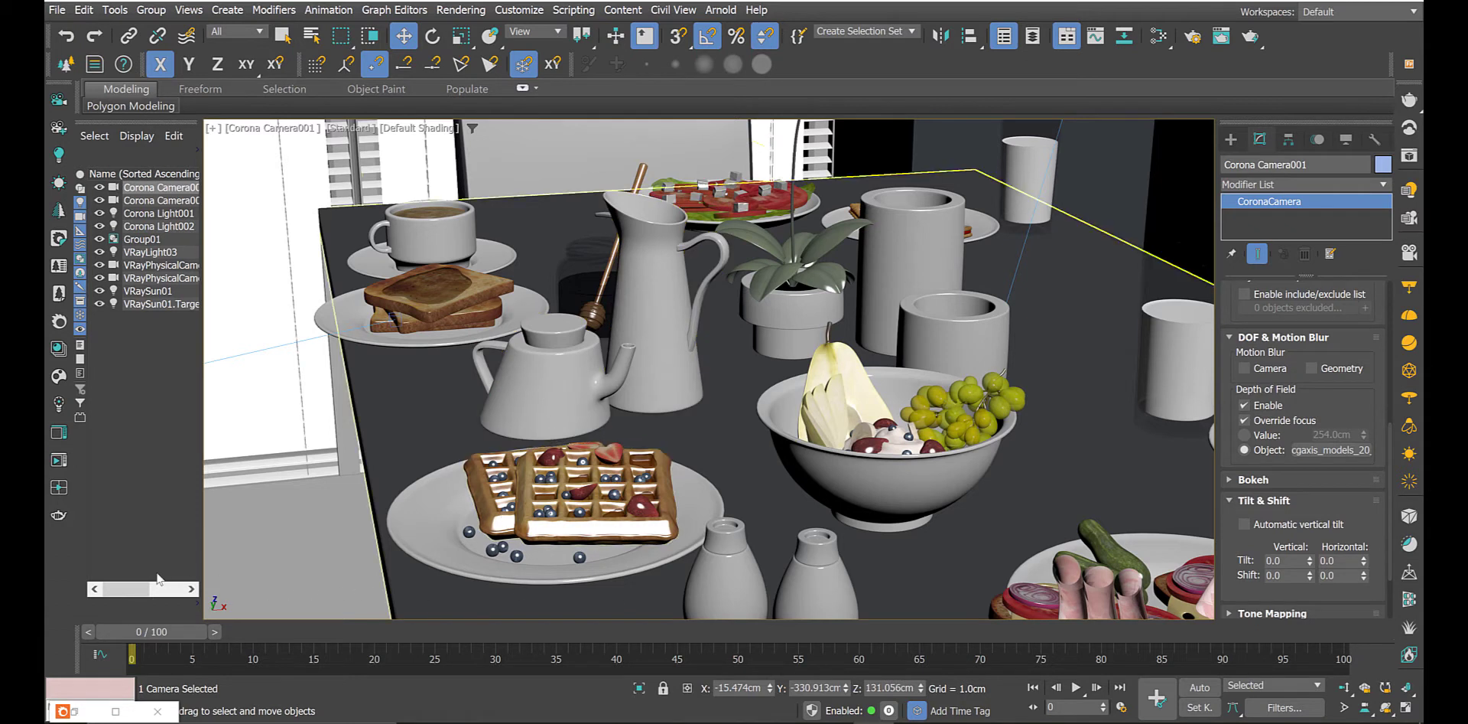
- Preview the Corona camera view with an interactive render, stop it, and minimize the frame buffer
left_click(58, 462)
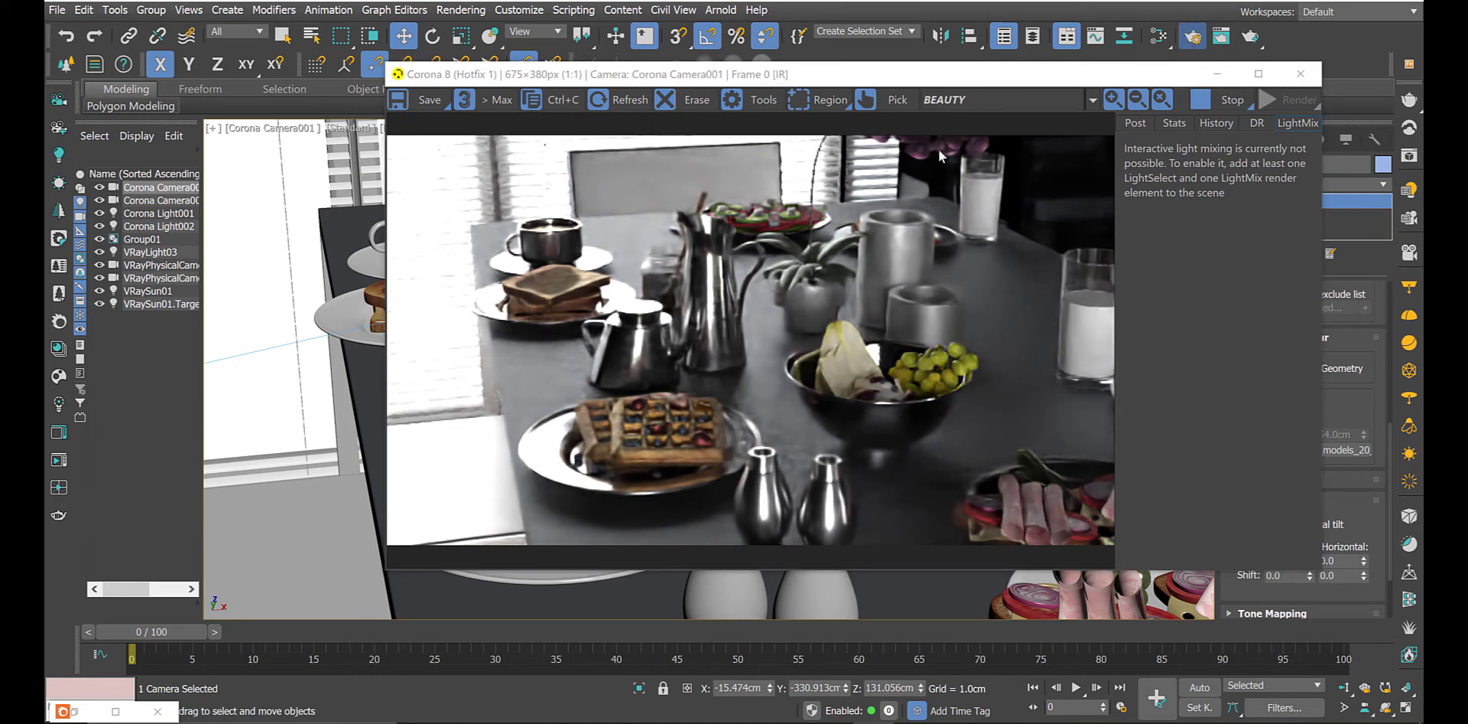
key("F10")
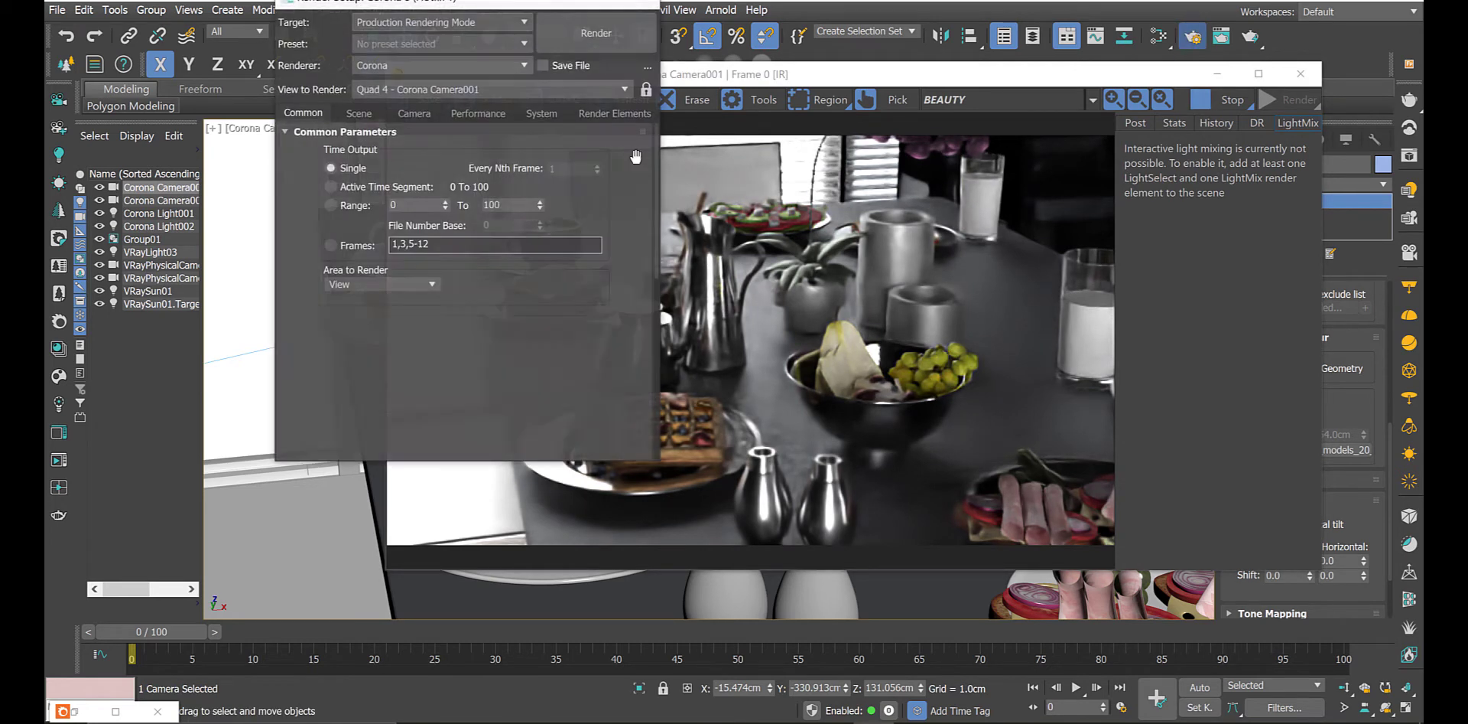
left_click(1195, 111)
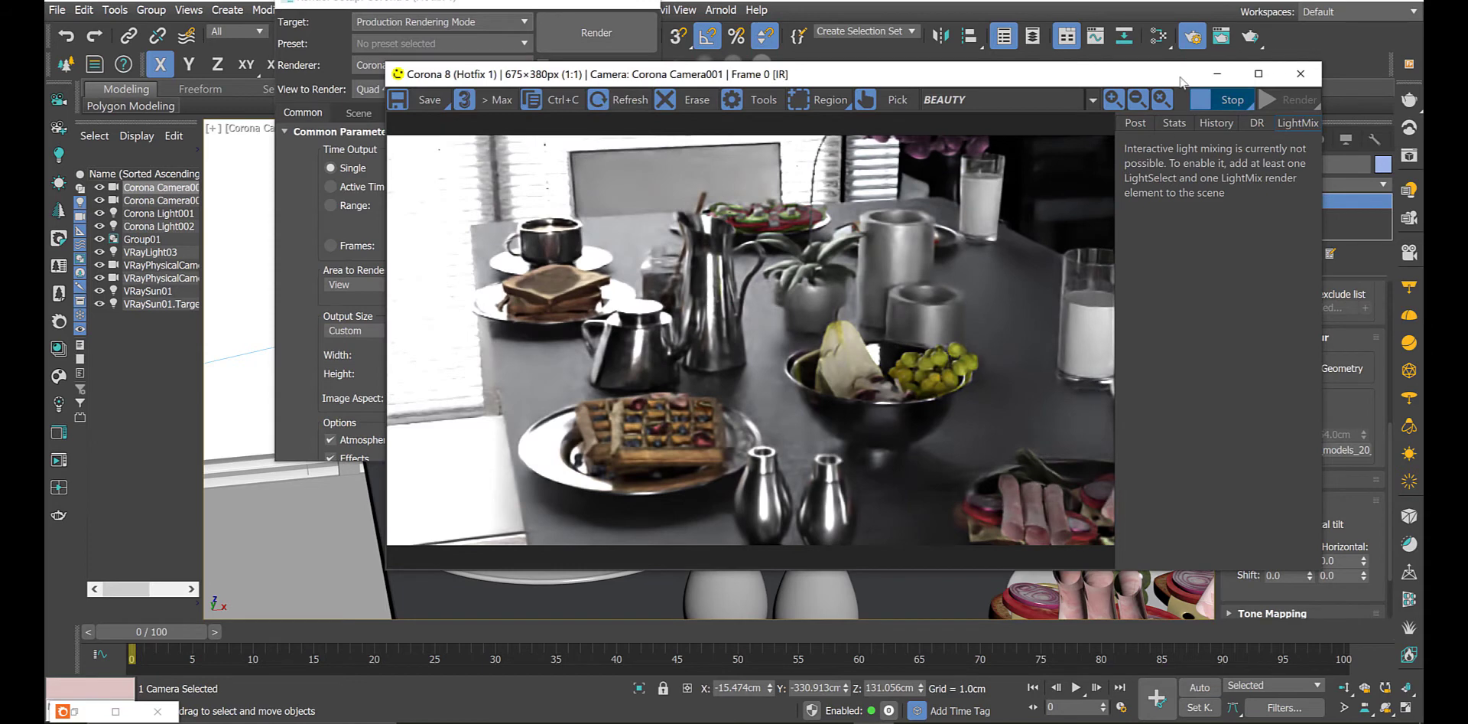
left_click(1216, 74)
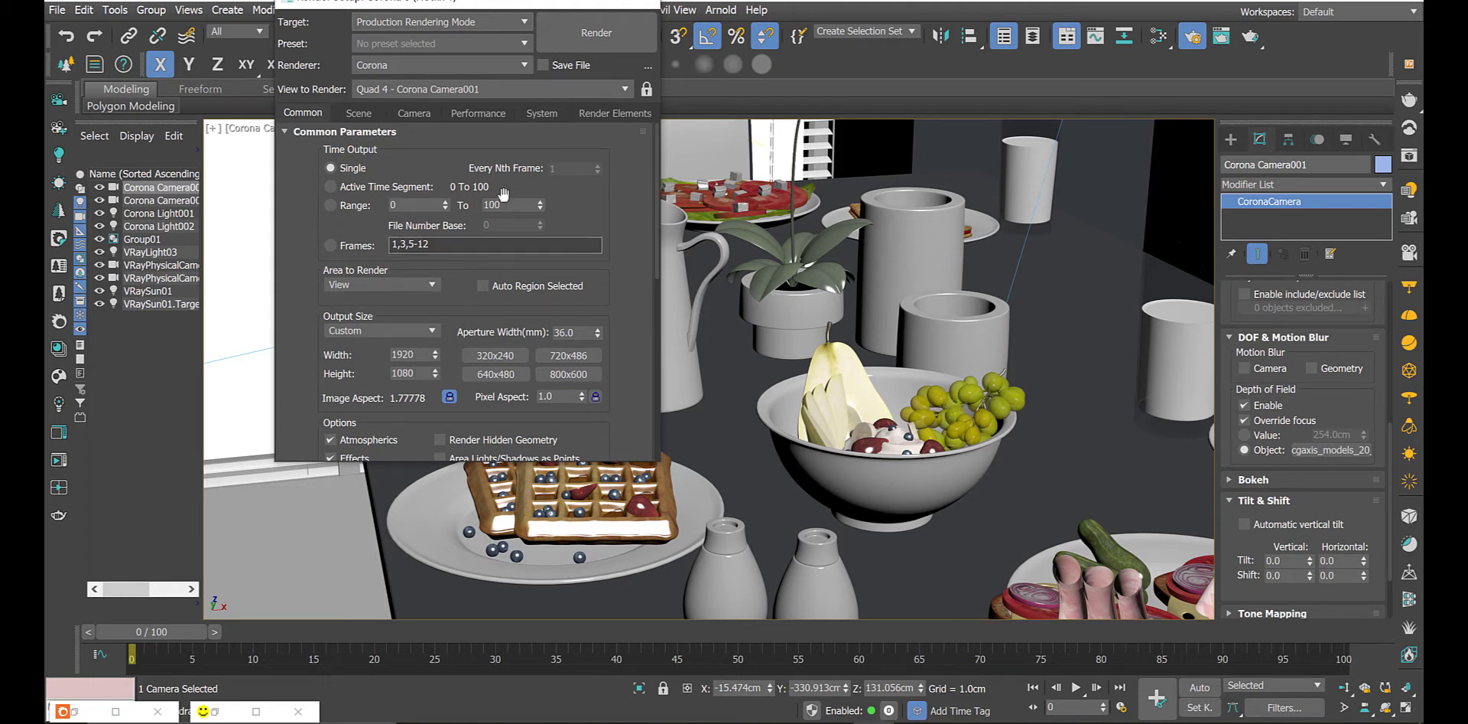
- Start a 1920×1080 production render of the Corona camera and inspect the teapot and jug up close
left_click(587, 36)
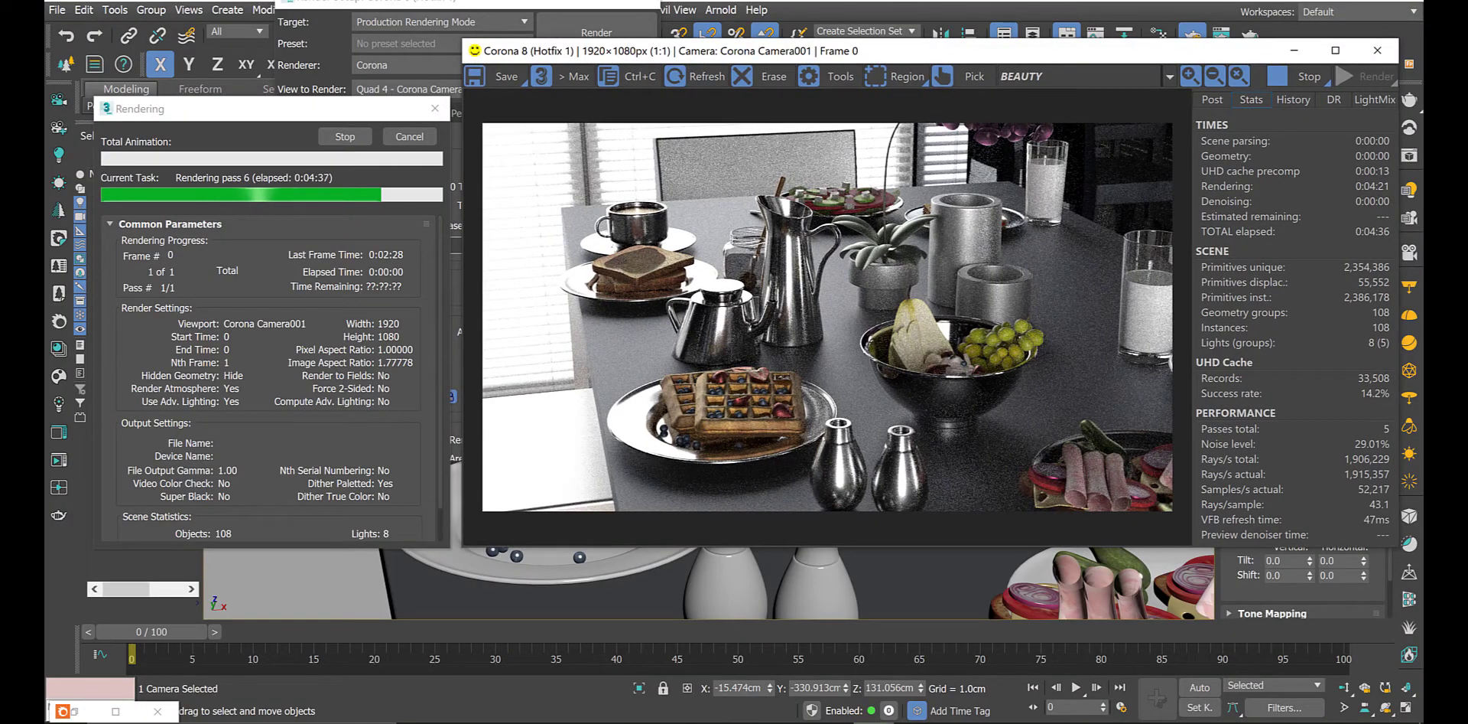
scroll(751, 250, "up", 1)
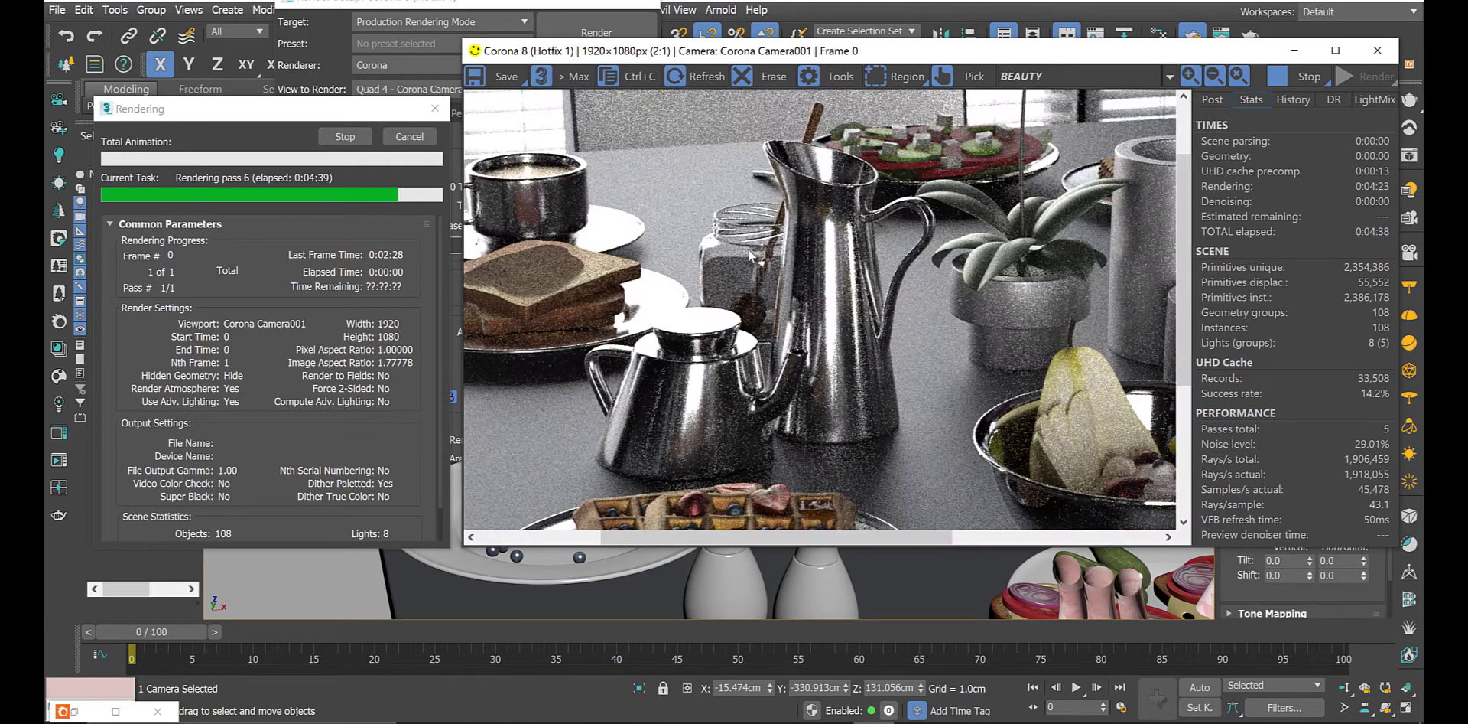
scroll(506, 256, "down", 1)
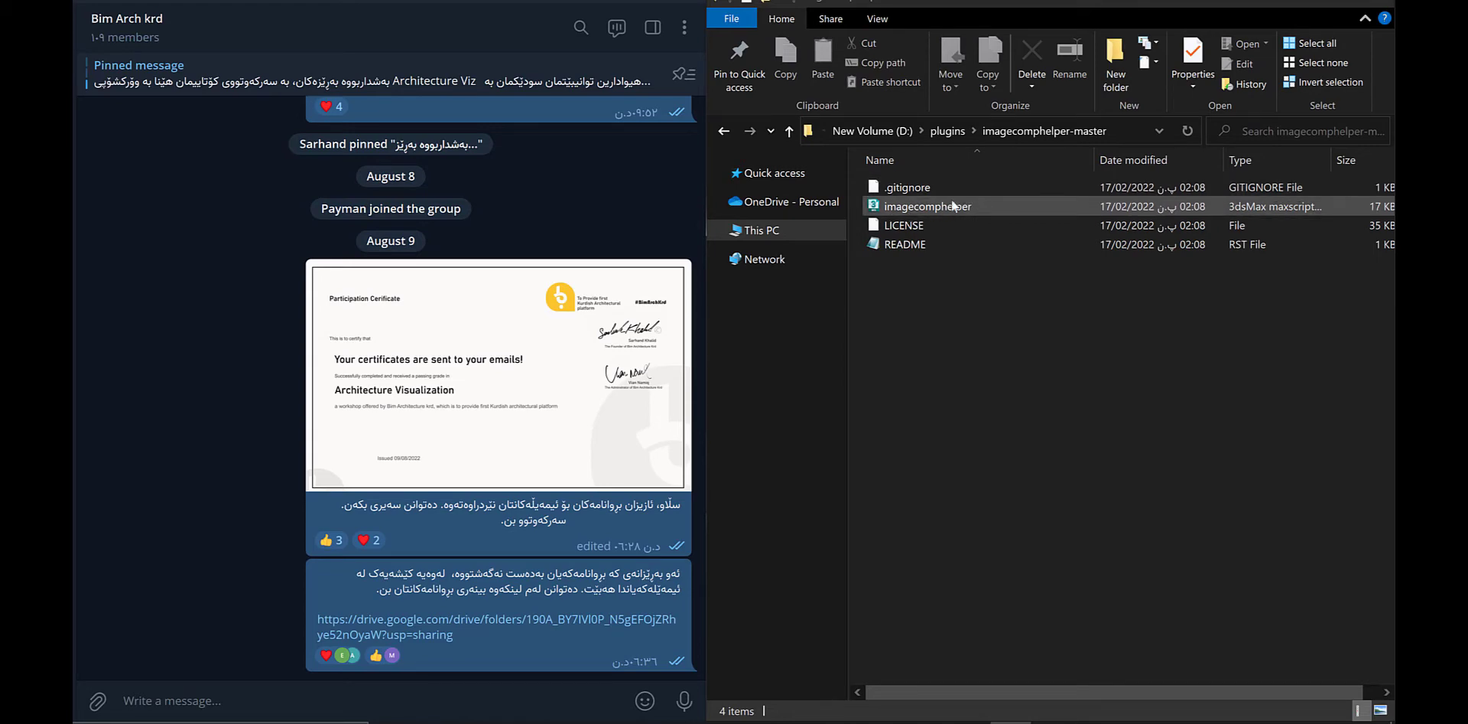
- Switch to Telegram and share the imagecomphelper.ms script file with the Bim Arch krd group
left_click_drag(934, 203, 260, 513)
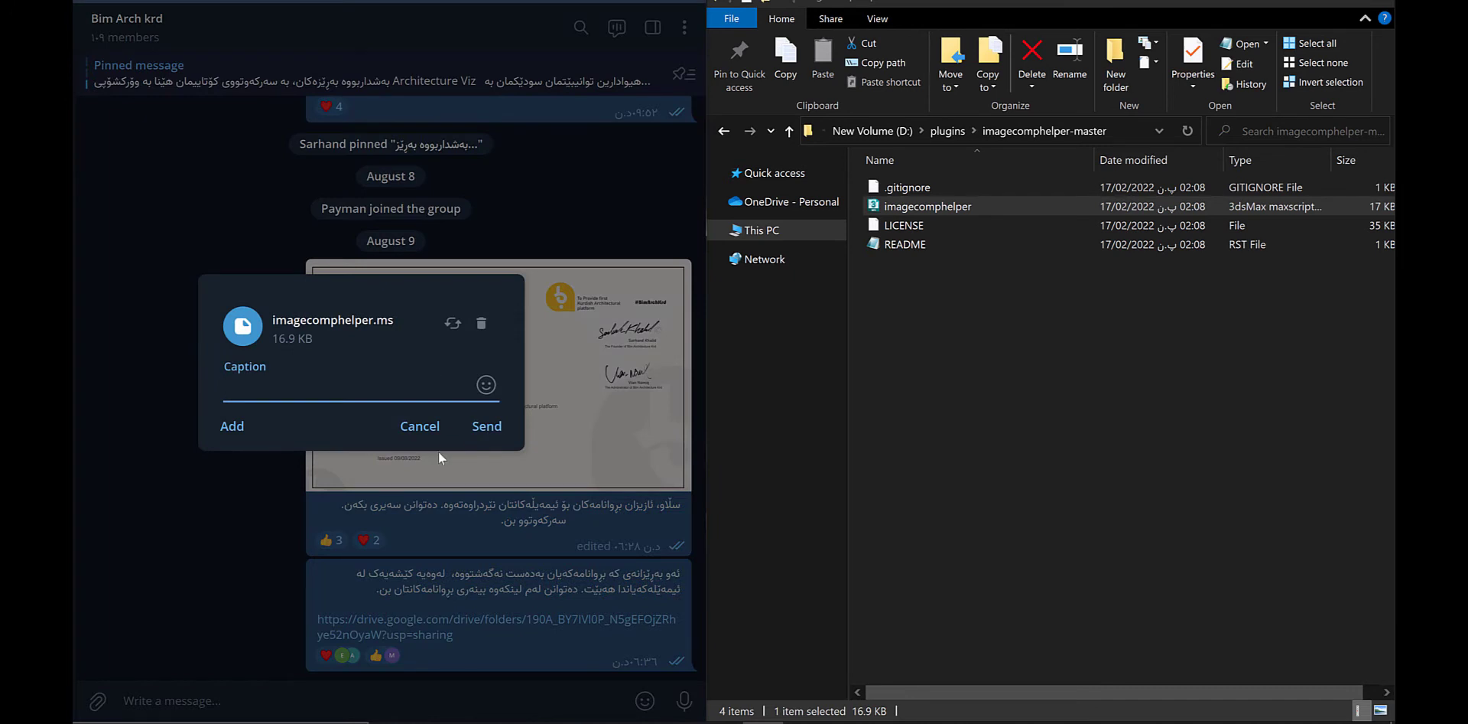
left_click(476, 438)
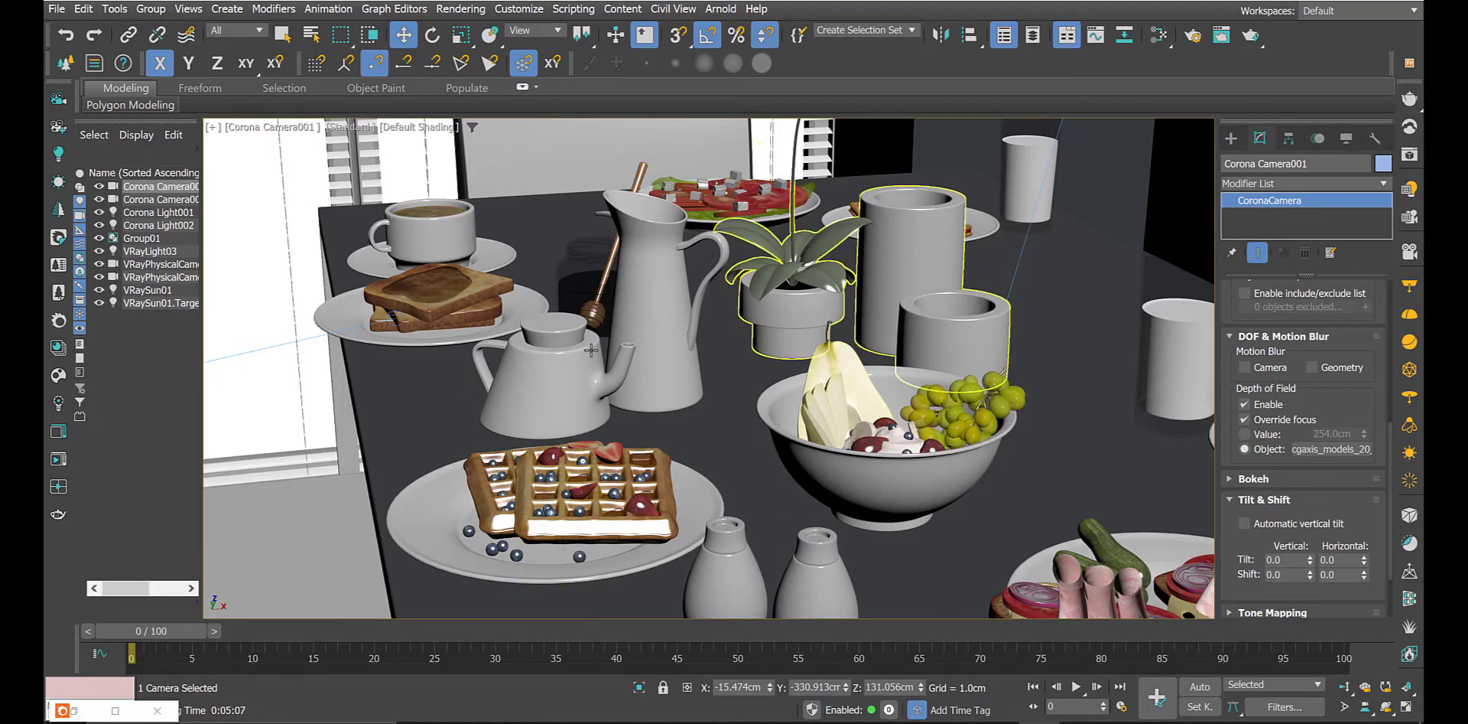
- Switch 3ds Max from the camera to the perspective view, show safe frames, and bring up the imagecomphelper Overlay window over the viewport
left_click(533, 370)
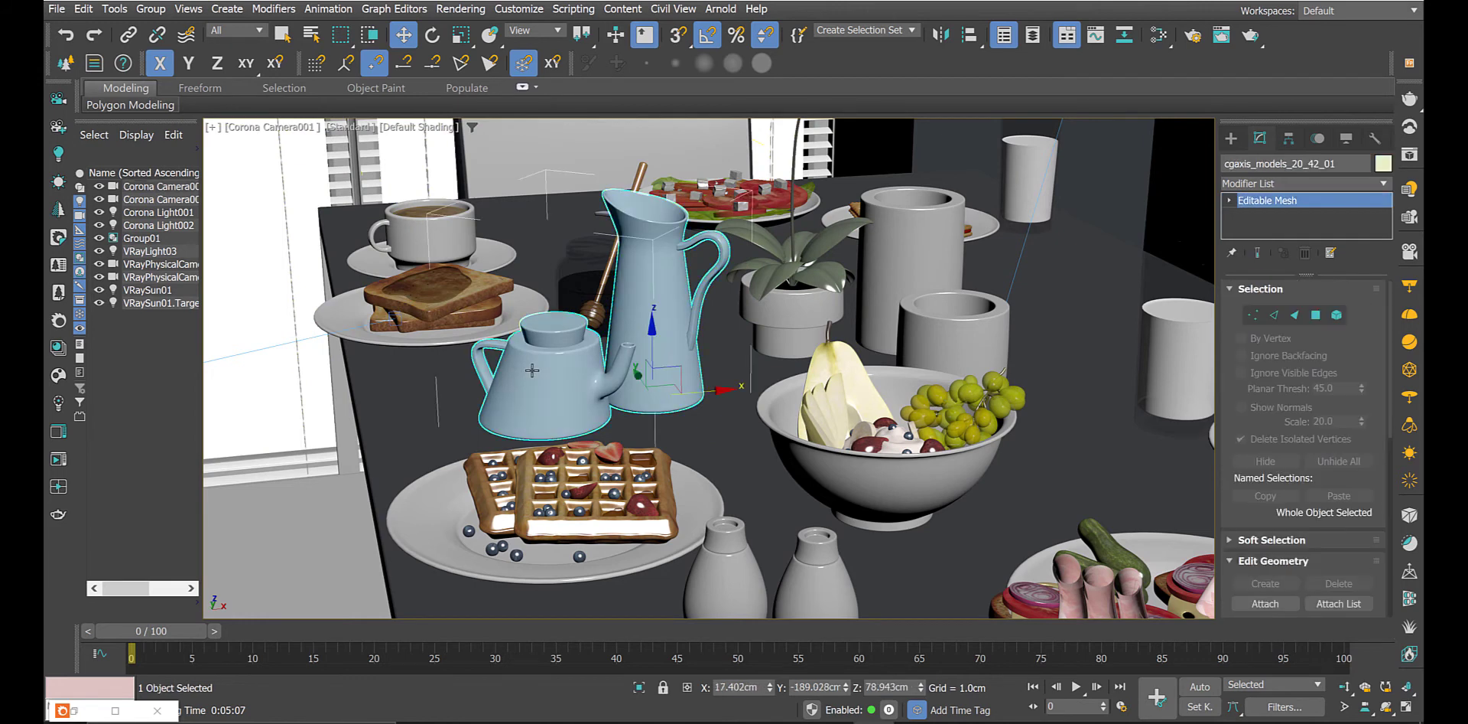
key("p")
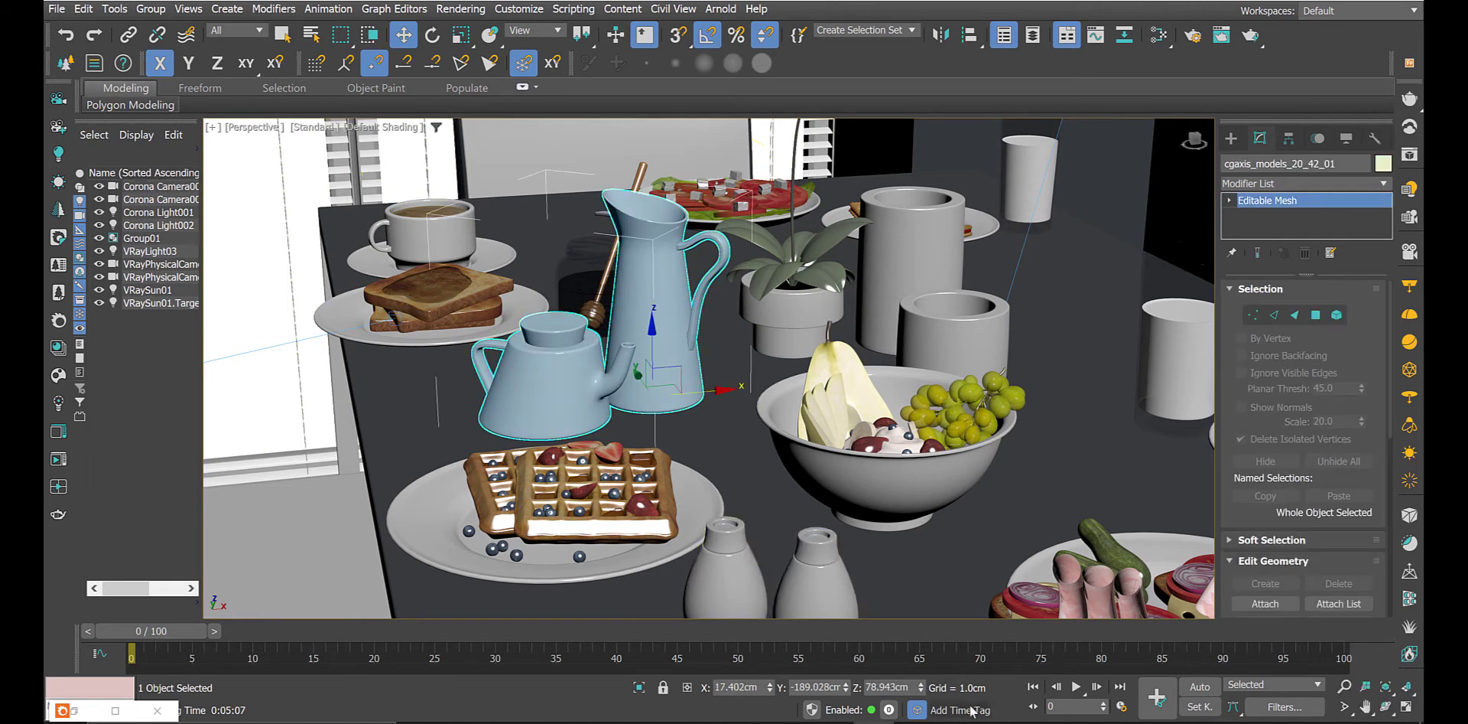
left_click(543, 614)
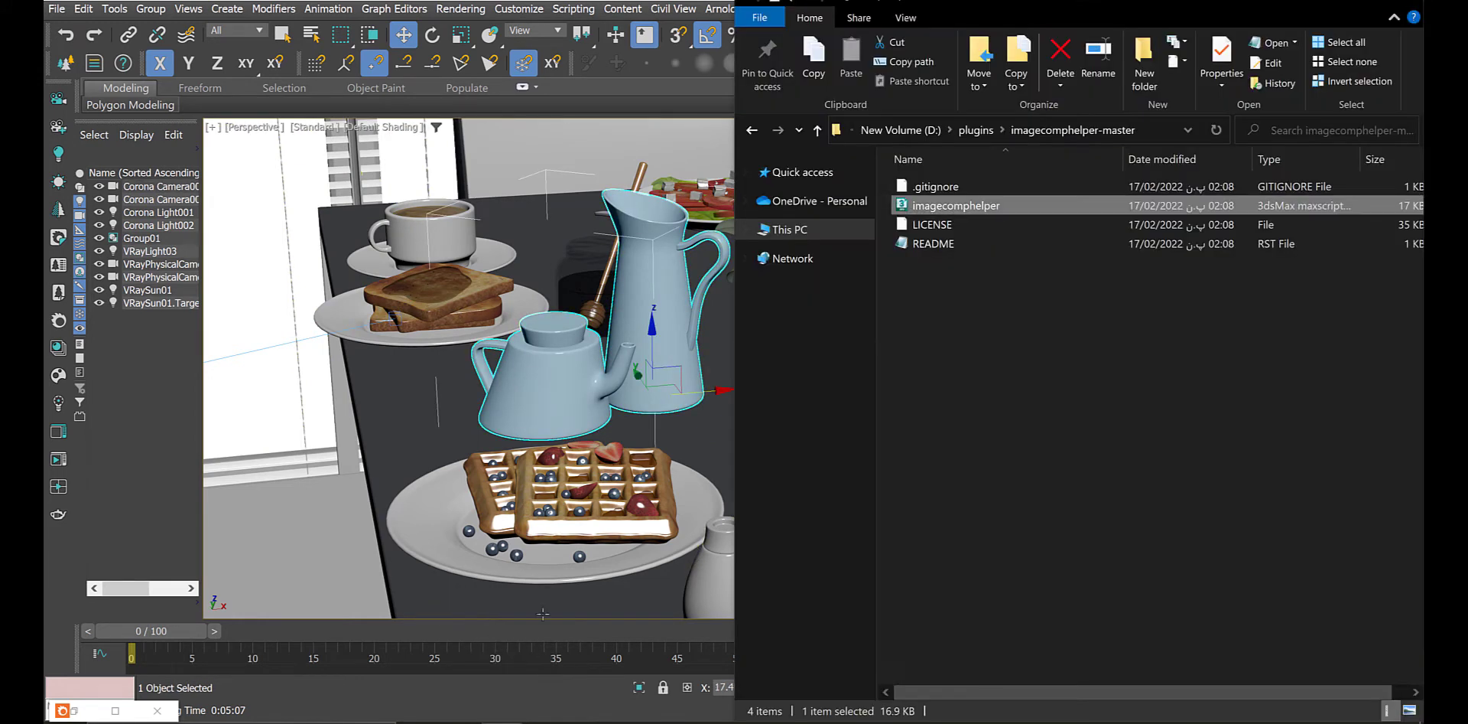
key("shift+f")
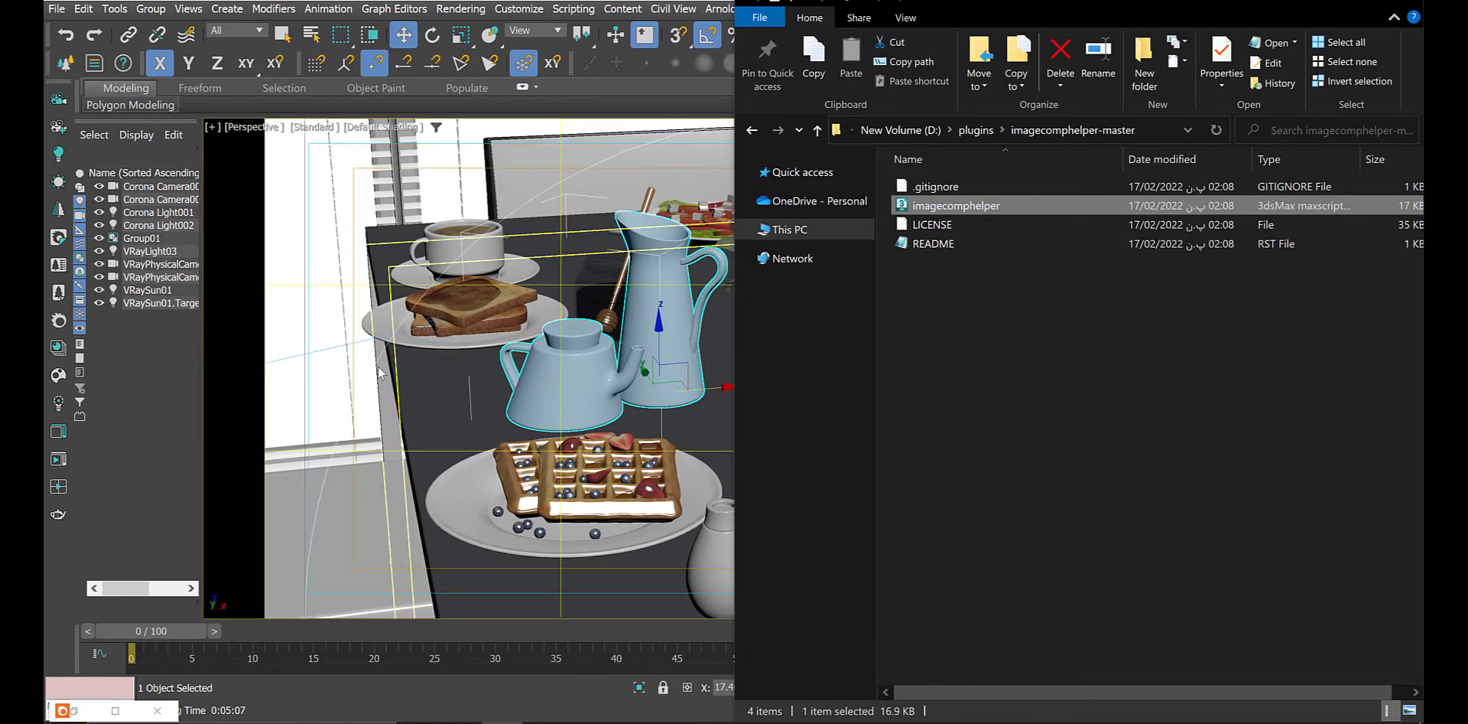
left_click(523, 285)
left_click_drag(1131, 308, 267, 223)
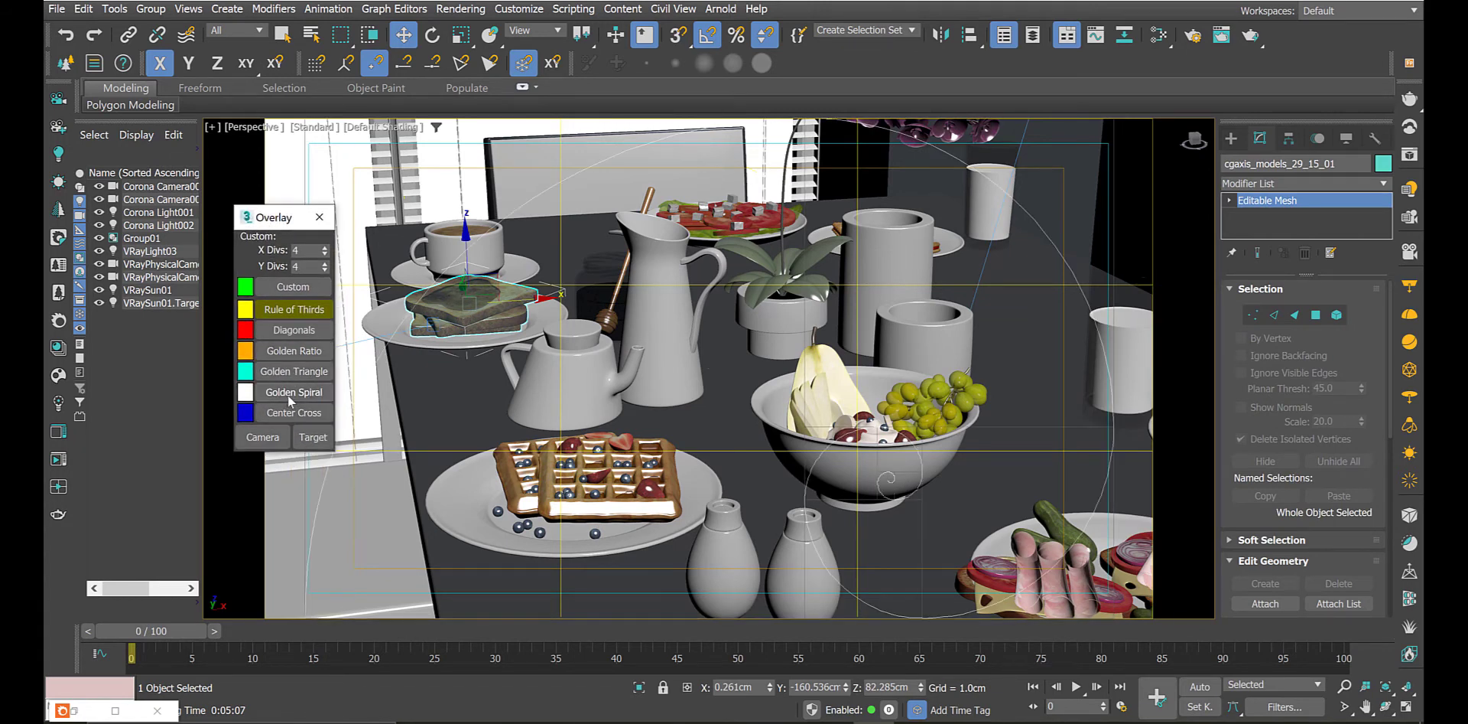
- Try the Golden Triangle, Diagonals and Golden Ratio composition overlays on the perspective view
left_click(295, 373)
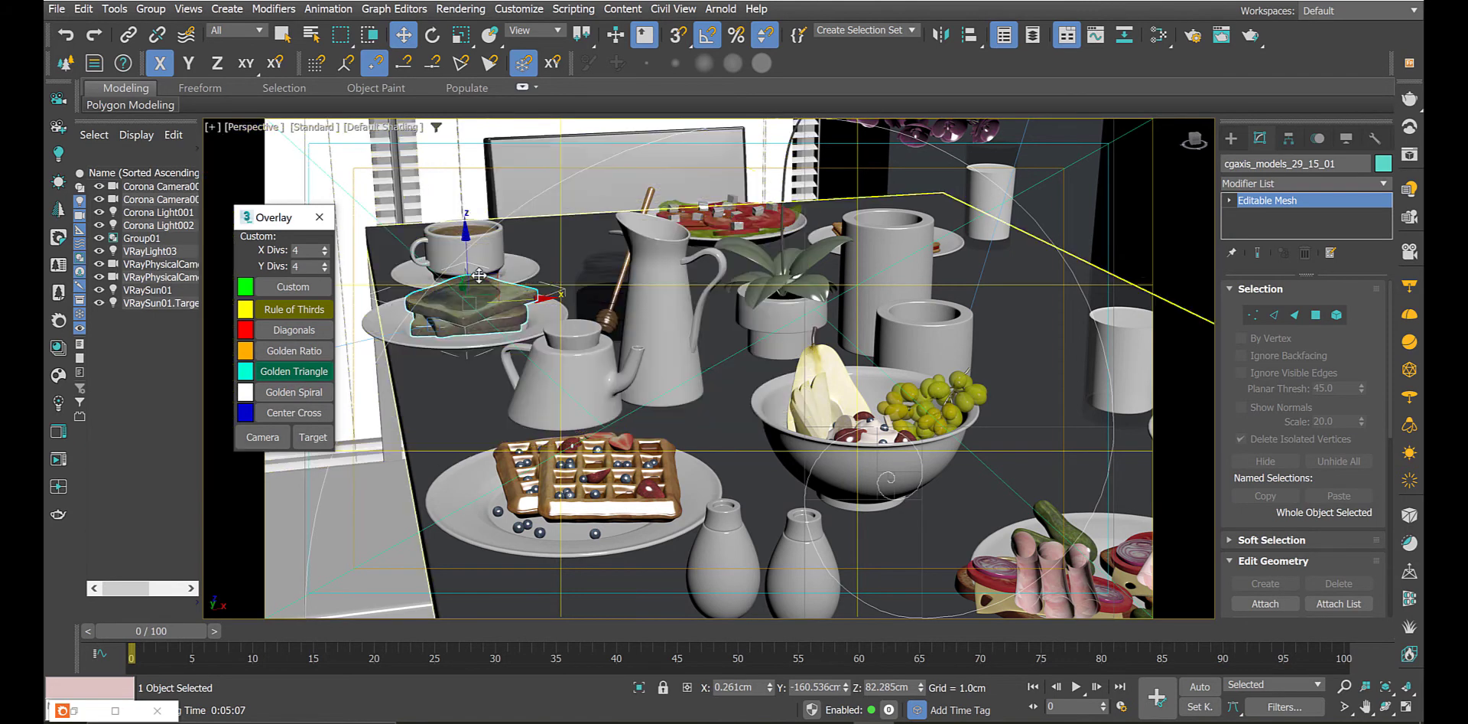
key("alt+w")
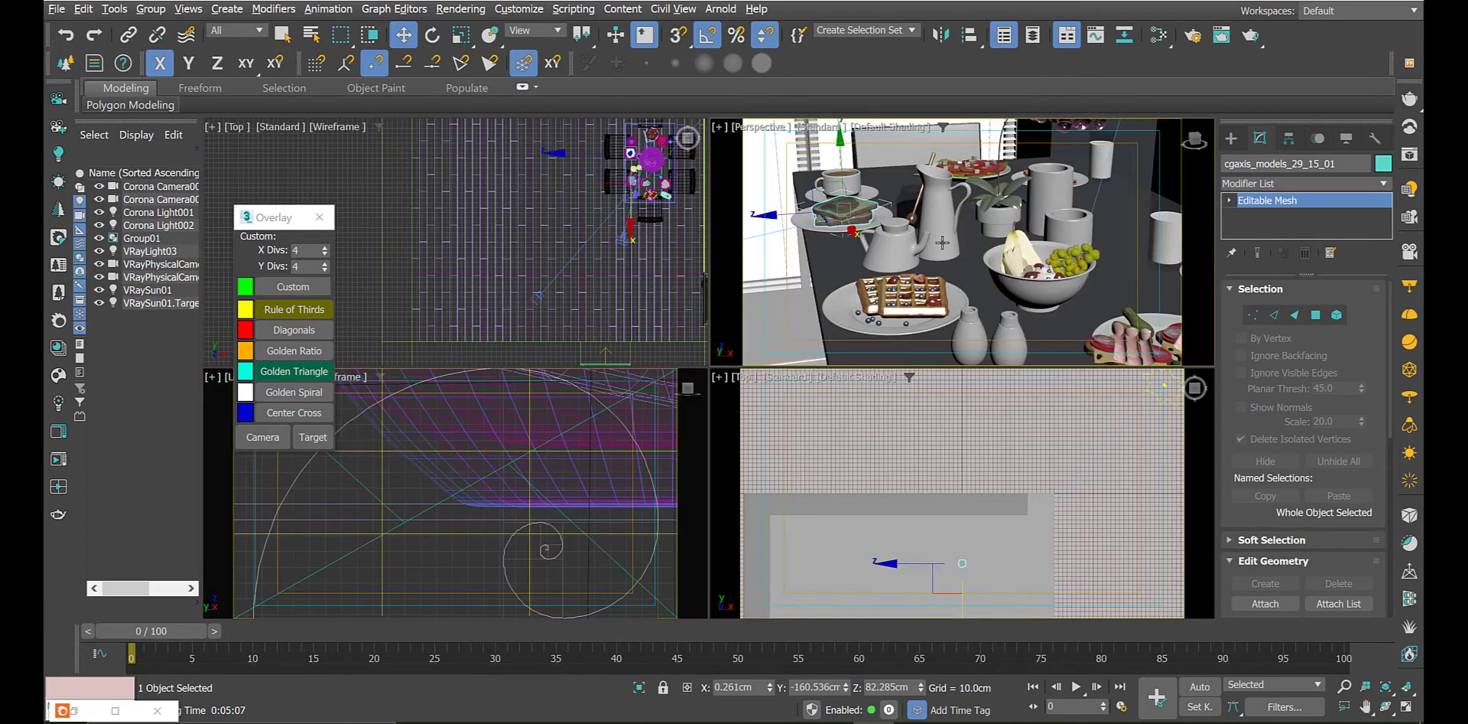
key("alt+w")
key("alt+w")
key("alt+w")
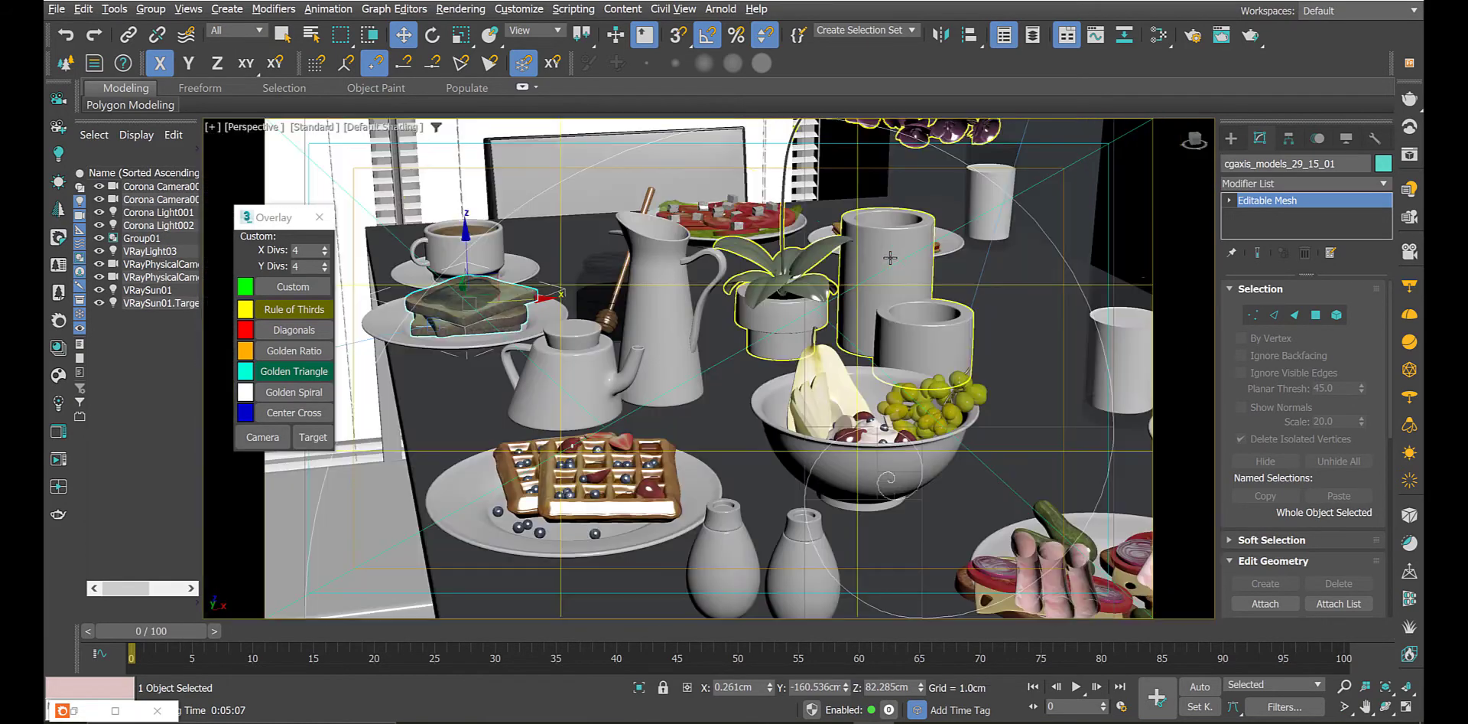
left_click(286, 332)
left_click(291, 350)
left_click(292, 350)
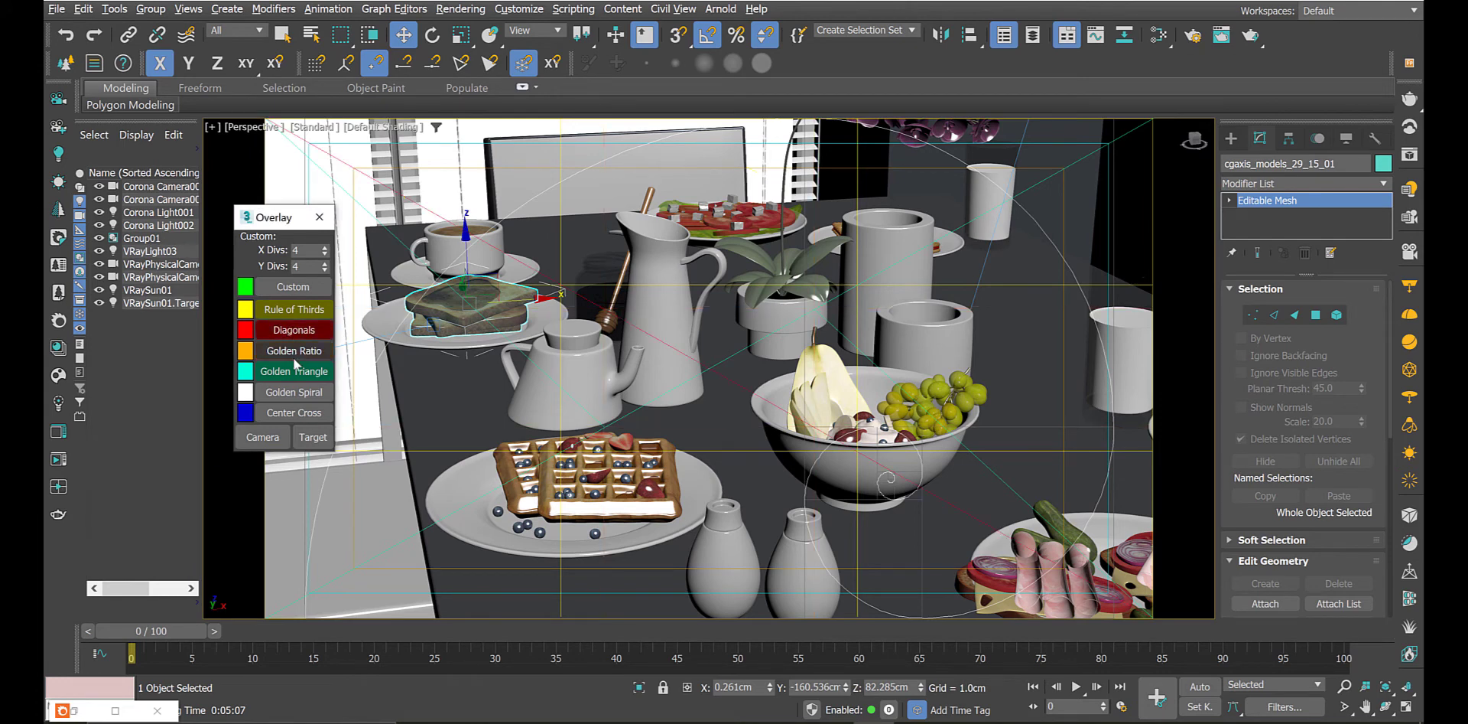
- Turn off the Golden Triangle, Diagonals and Rule of Thirds overlays, keeping only the Golden Spiral guide
left_click(299, 372)
left_click(310, 332)
left_click(301, 312)
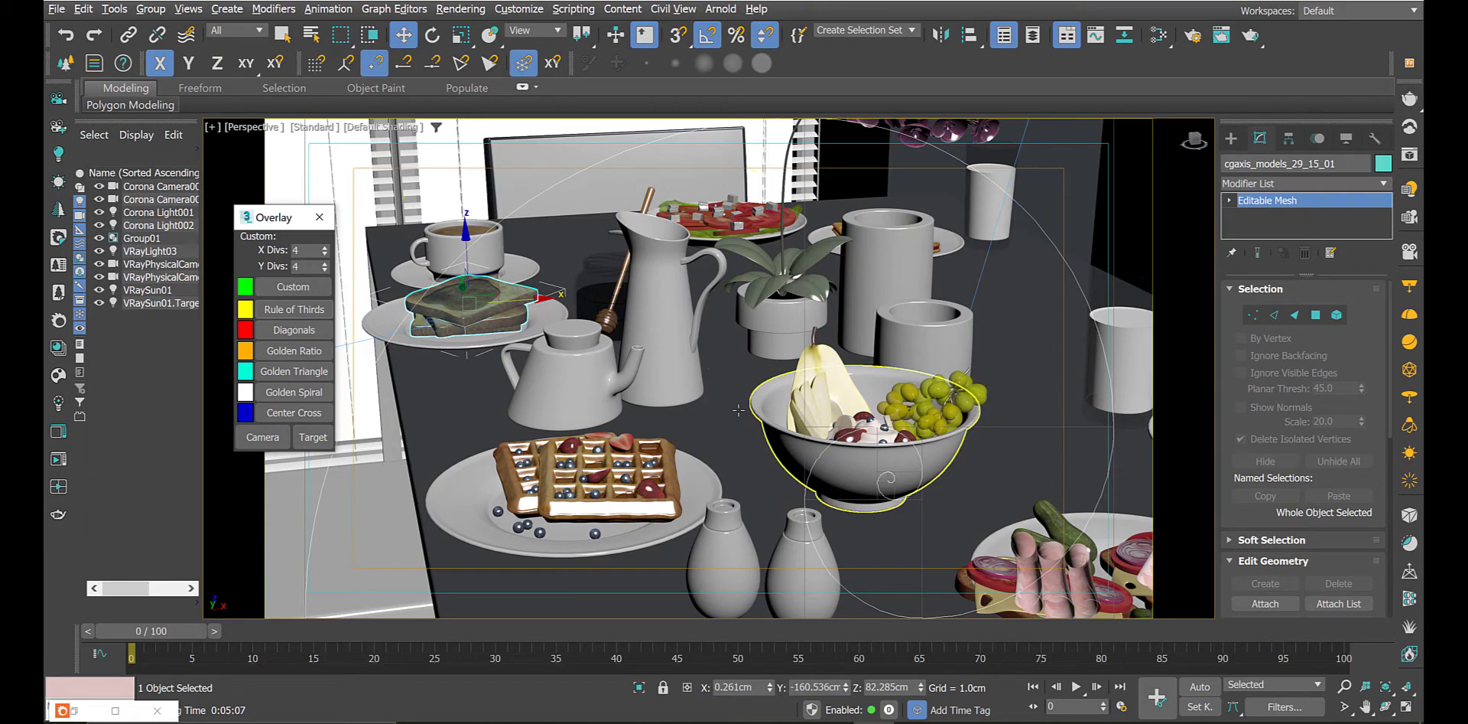
- Reframe the perspective view from a high angle over the breakfast table, keeping the Golden Spiral guide on
left_click(570, 367)
middle_click_drag(570, 367, 677, 360, "alt")
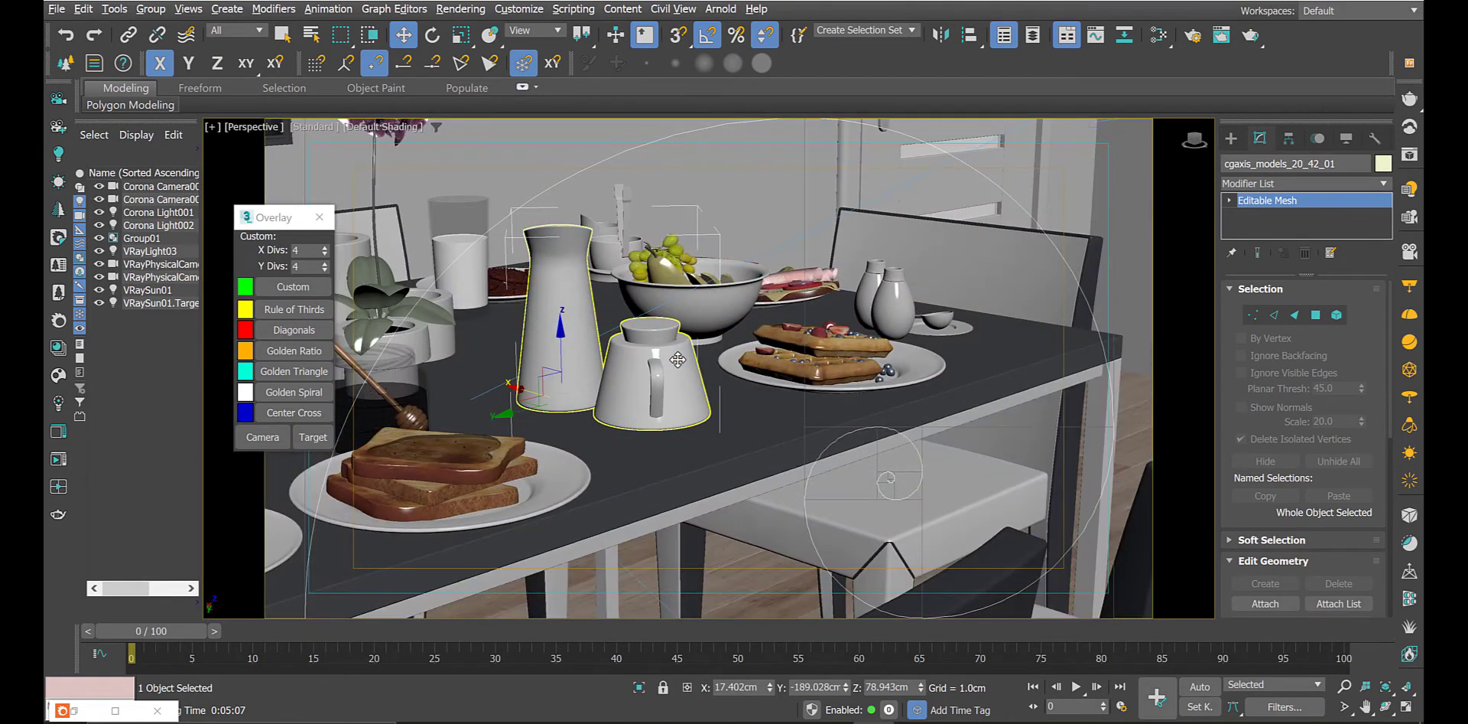
scroll(685, 352, "up", 5)
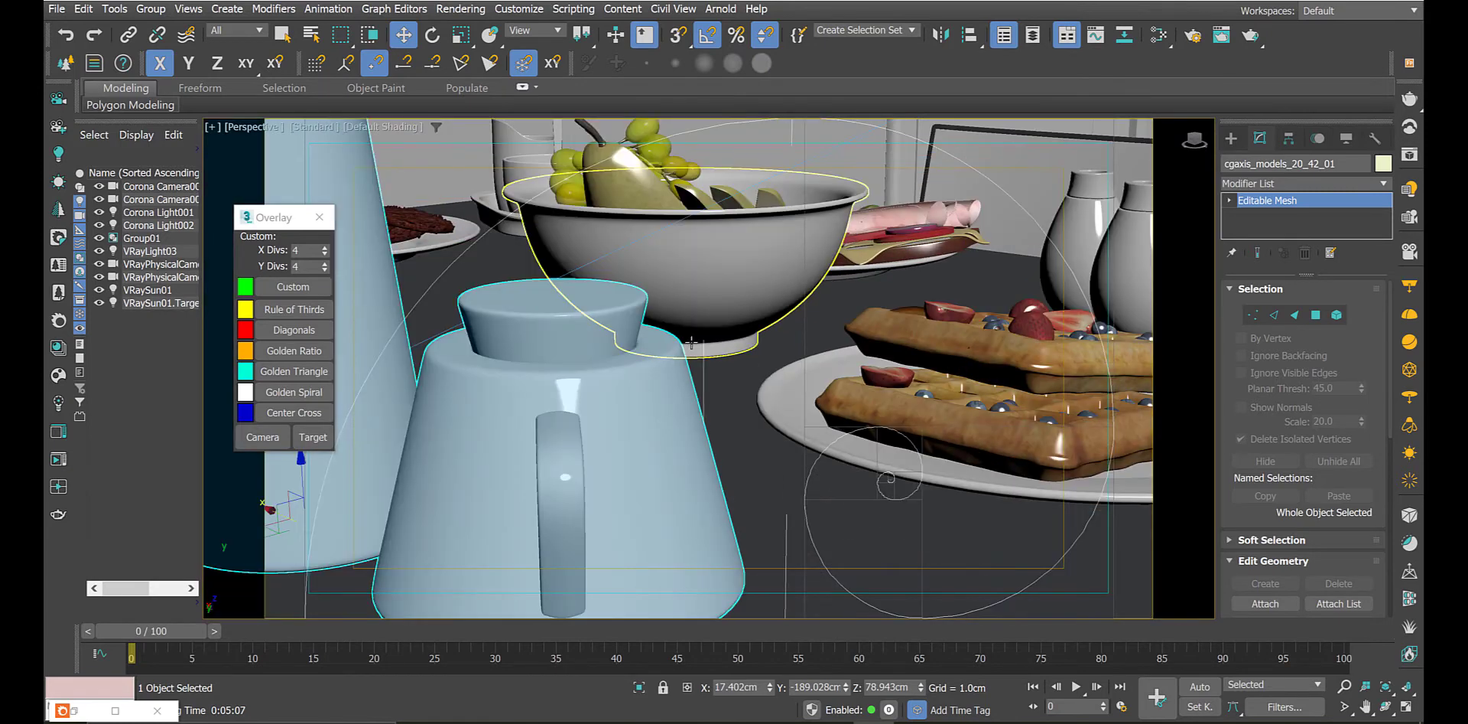
scroll(690, 342, "down", 3)
middle_click_drag(691, 342, 755, 447, "alt")
scroll(694, 428, "down", 2)
left_click(291, 394)
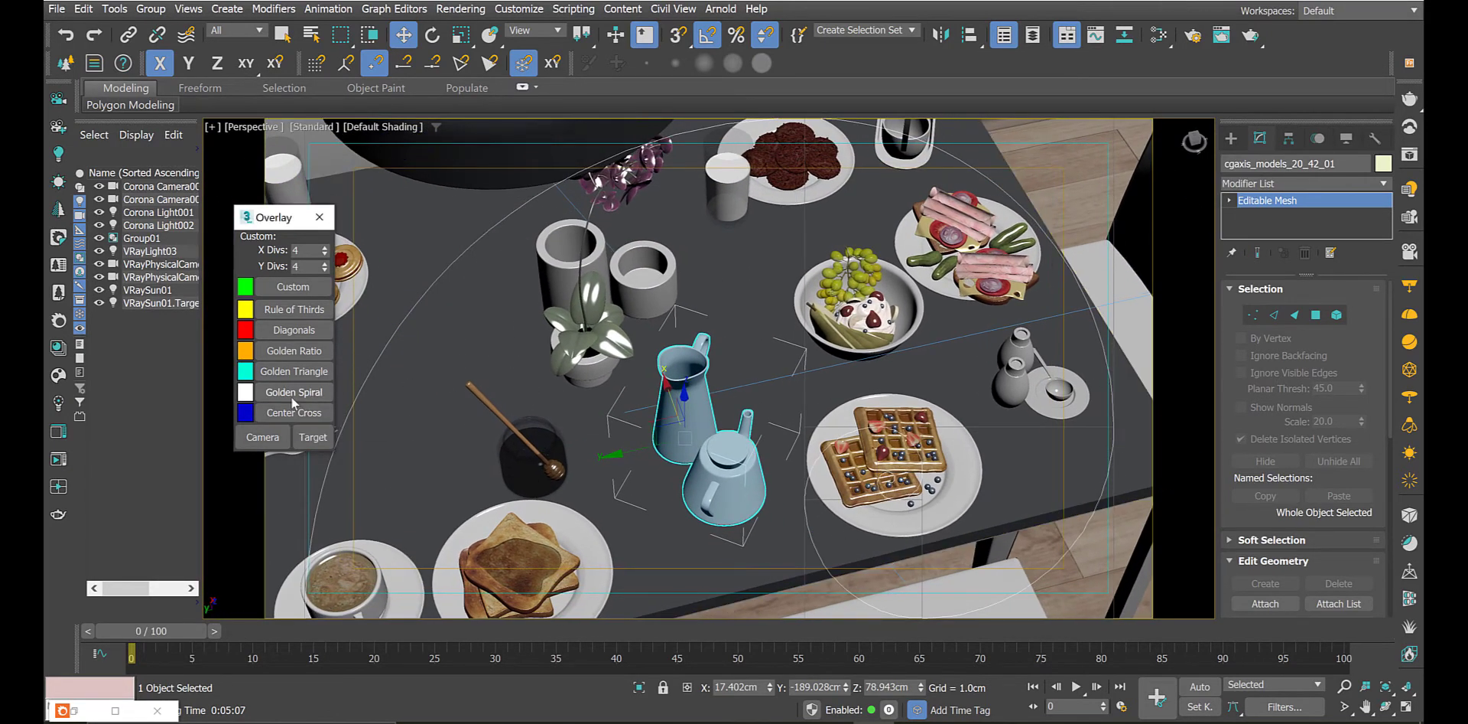
left_click(305, 396)
left_click_drag(261, 222, 556, 261)
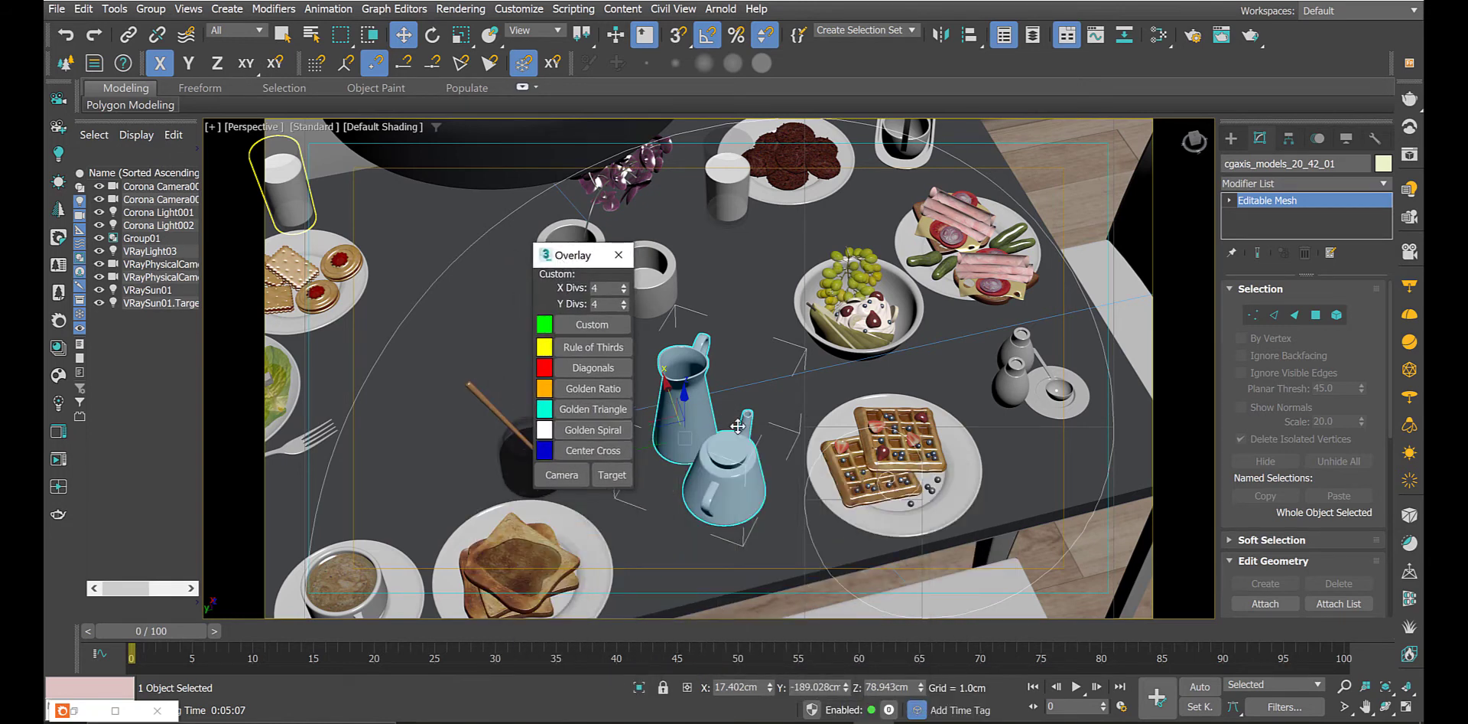
- Open the Render Setup window beside the composition and unlock the output image aspect
left_click(1191, 36)
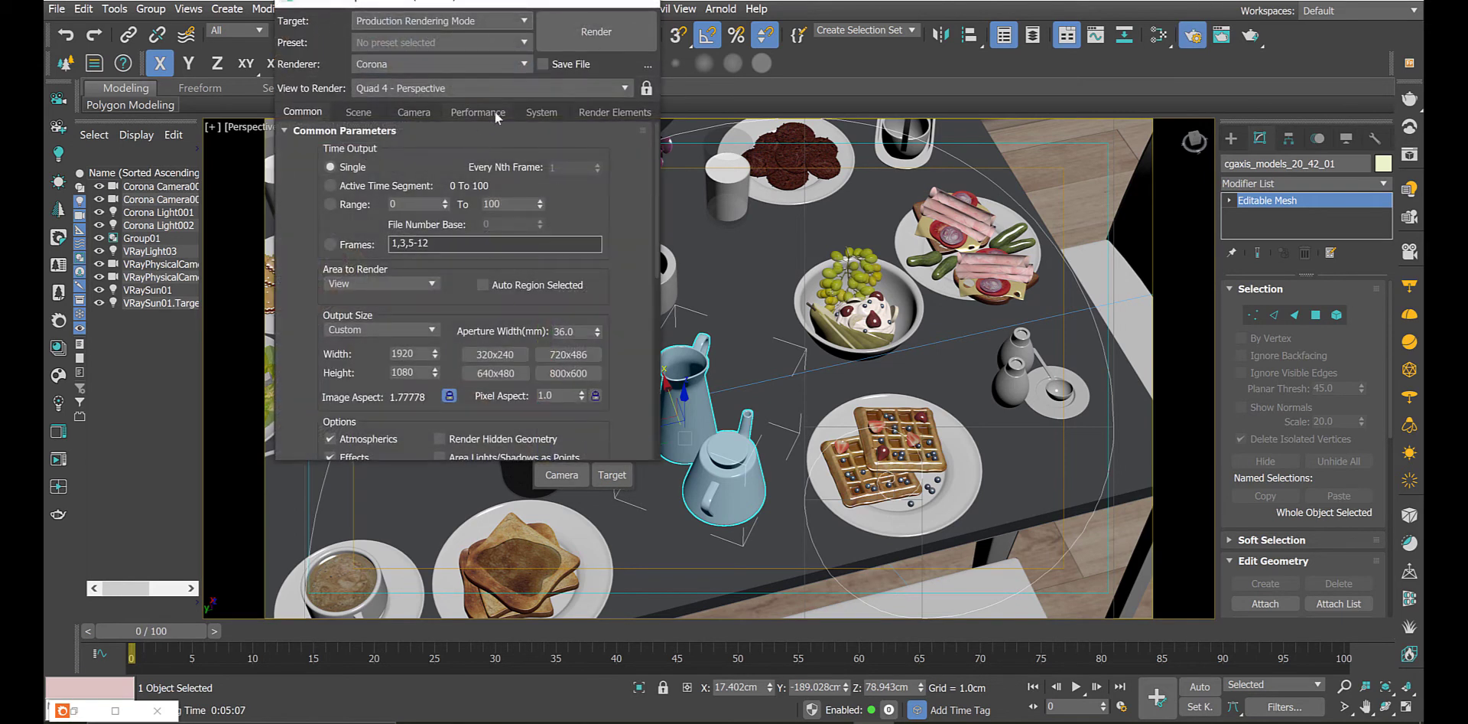
left_click_drag(460, 2, 1158, 507)
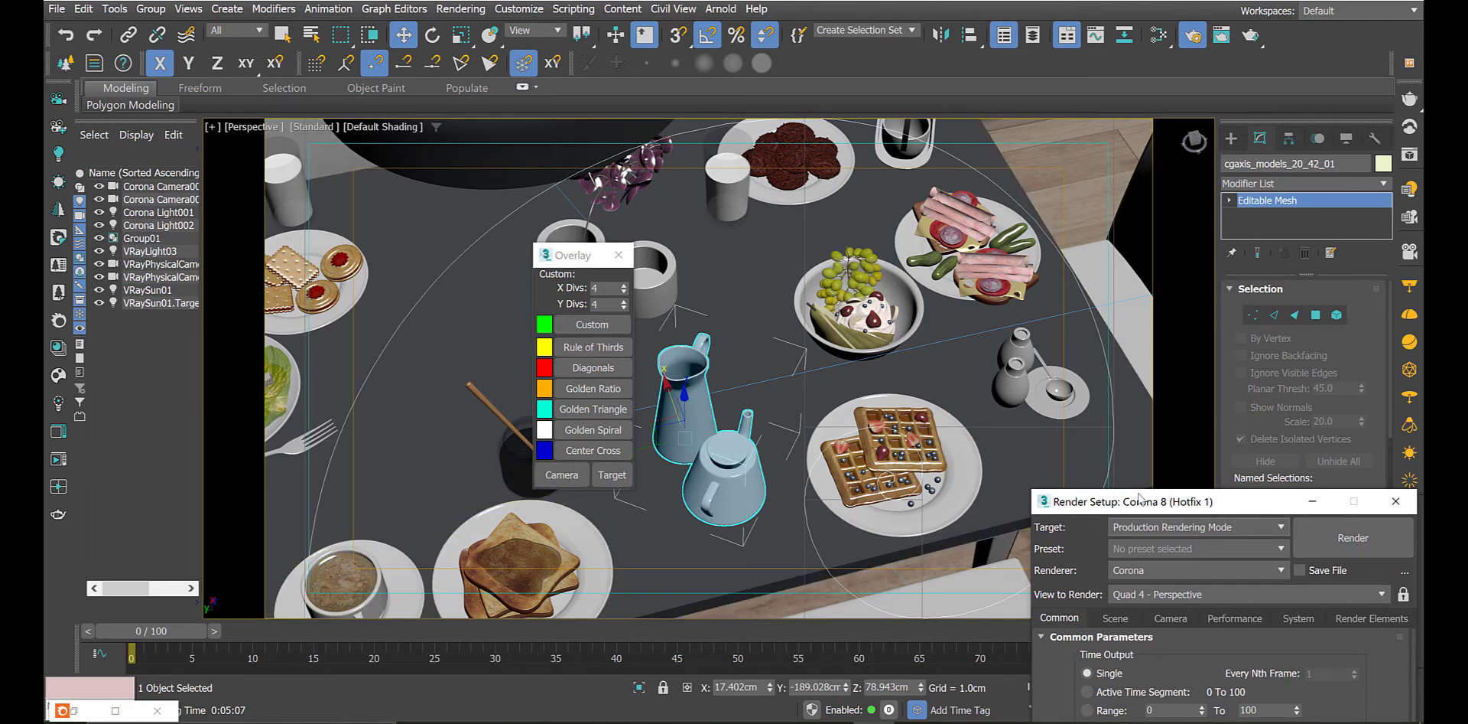
left_click_drag(1137, 508, 1123, 98)
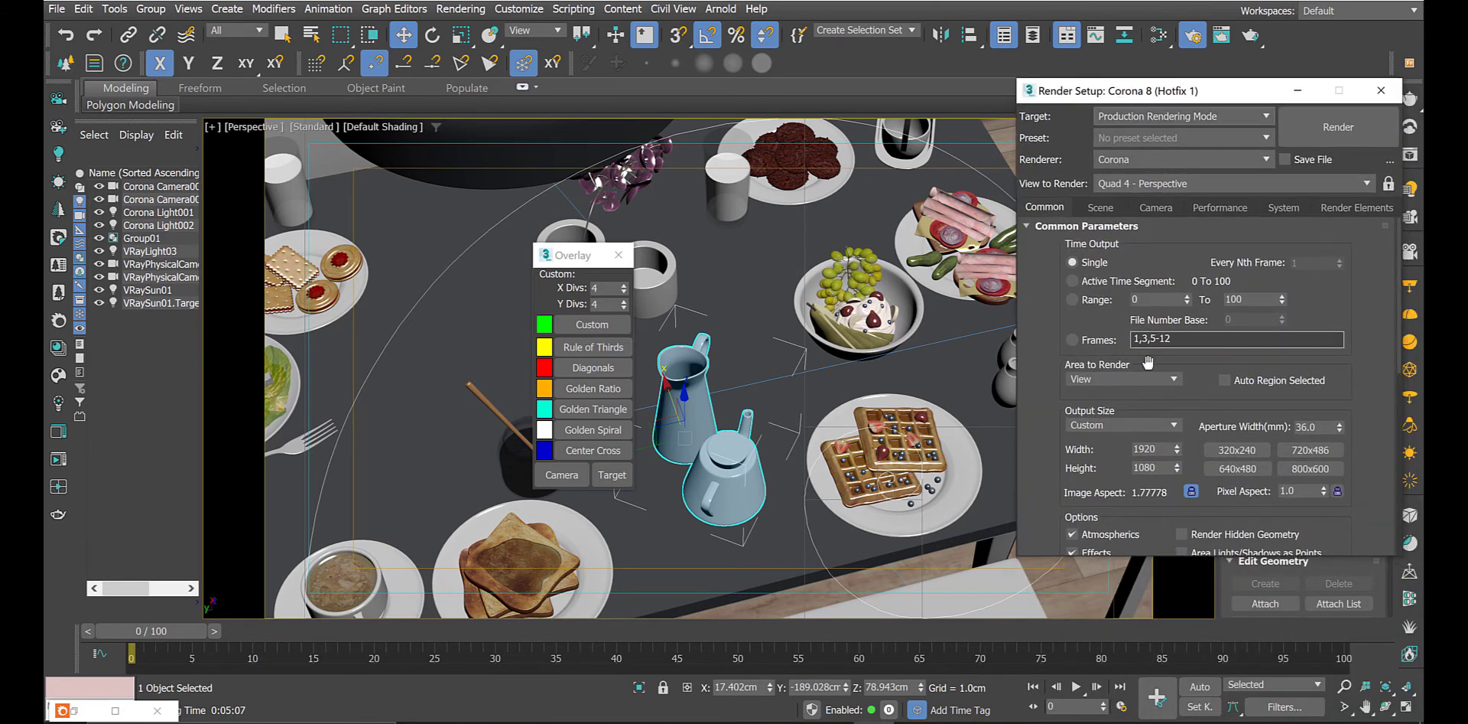
left_click(1192, 494)
- Try output image aspects of 1.631 and 0.631 on the perspective view
left_click_drag(1177, 490, 1166, 433)
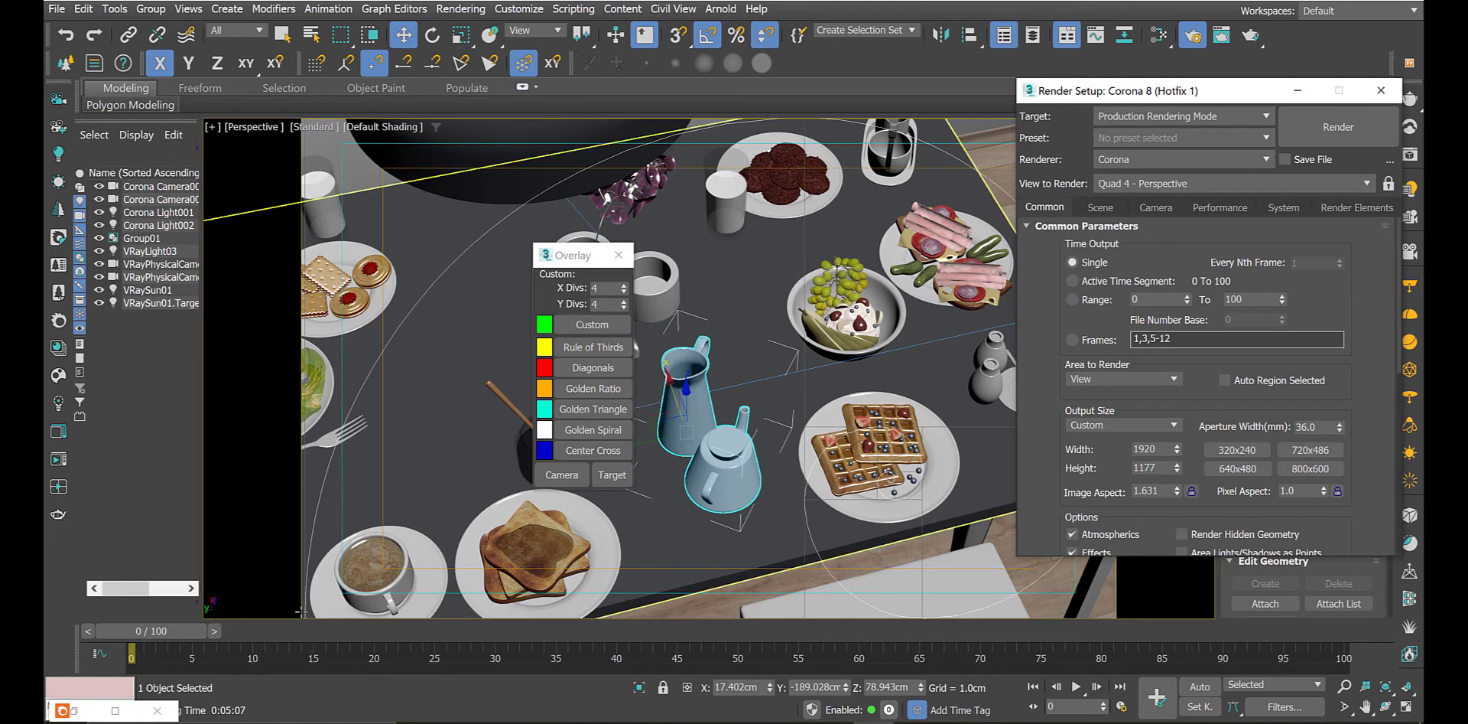
left_click(1171, 494)
key("Home")
key("Delete")
type("0")
key("Return")
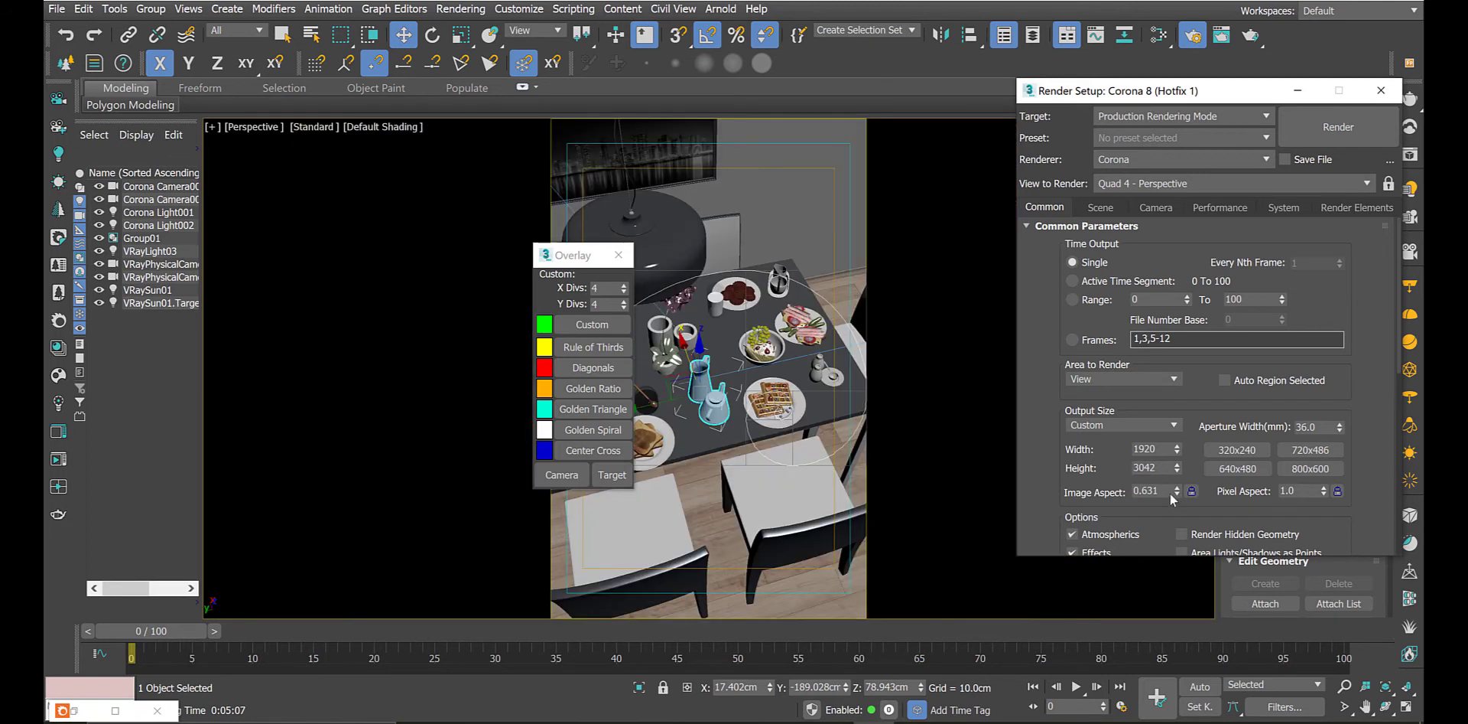
- Set the output image aspect to 1.6 and move Render Setup clear of the composition
double_click(1137, 493)
type("1.6")
key("Return")
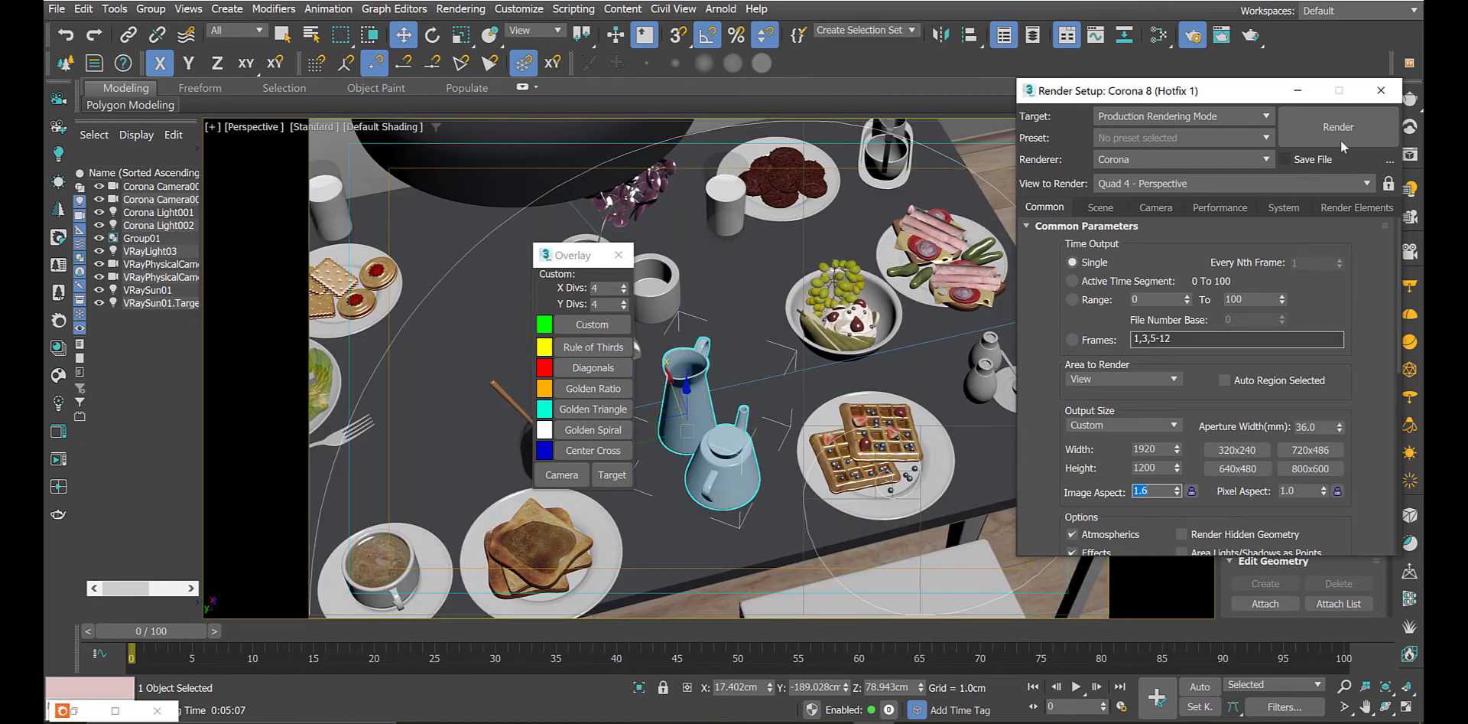
left_click_drag(1233, 94, 432, 590)
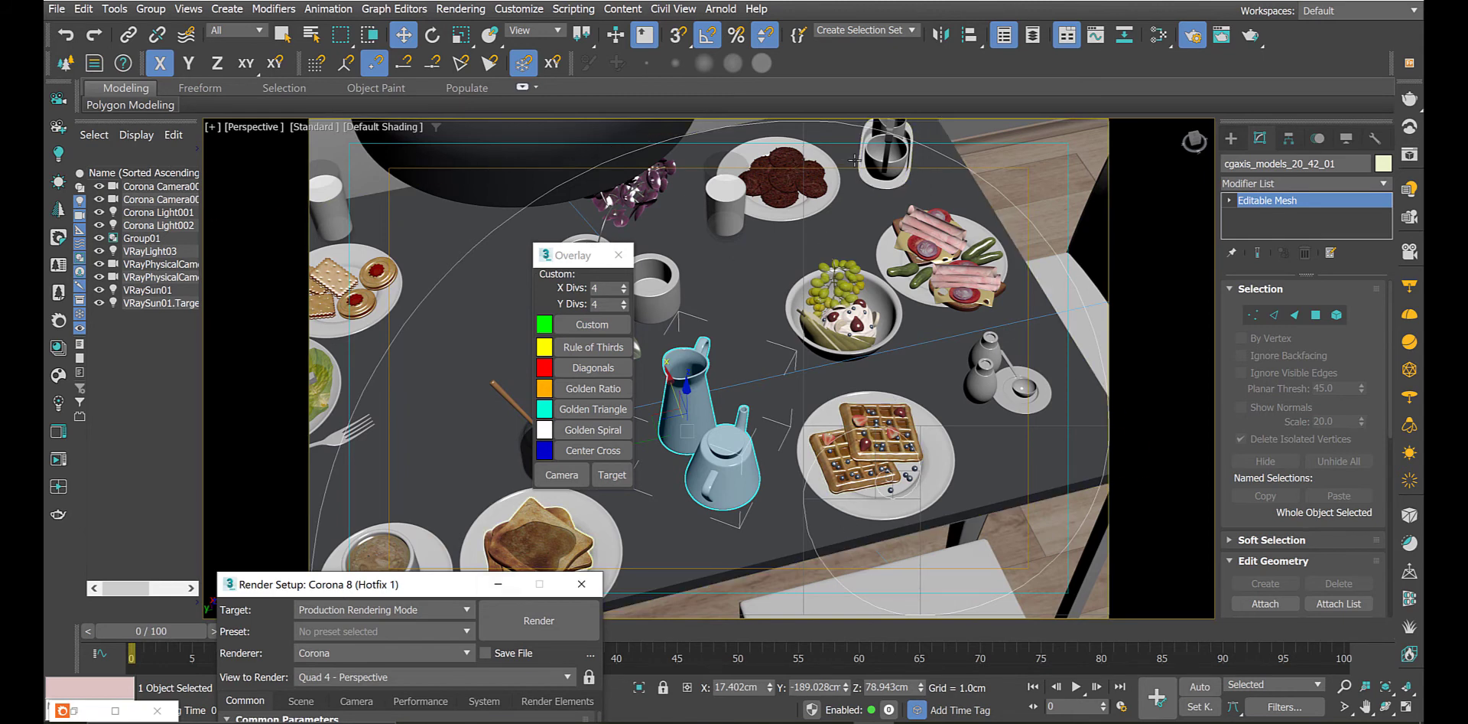
- Select both parts of the jug tray beside the cookie plate at the table's far end and move them further into the frame
left_click(885, 156)
left_click(894, 140, "ctrl")
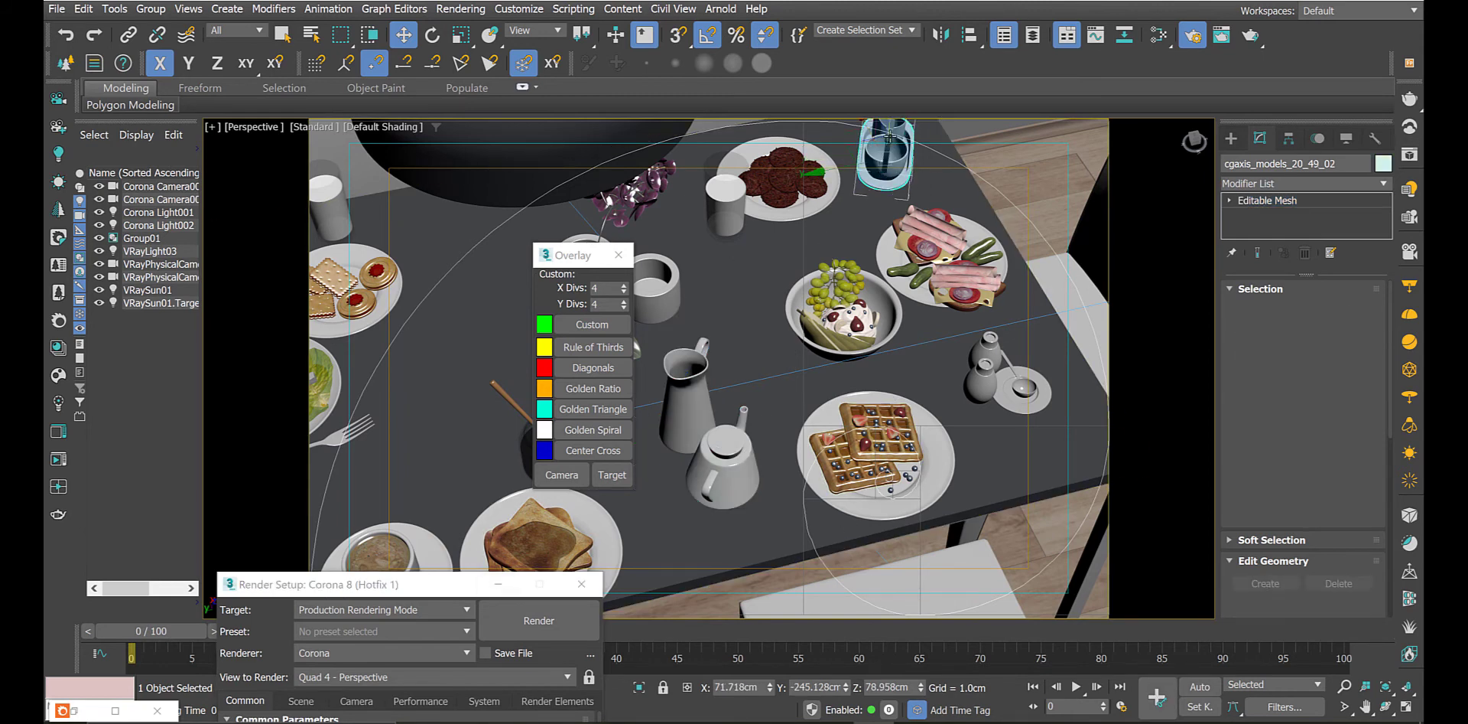
left_click_drag(886, 188, 923, 143)
key("F6")
key("F5")
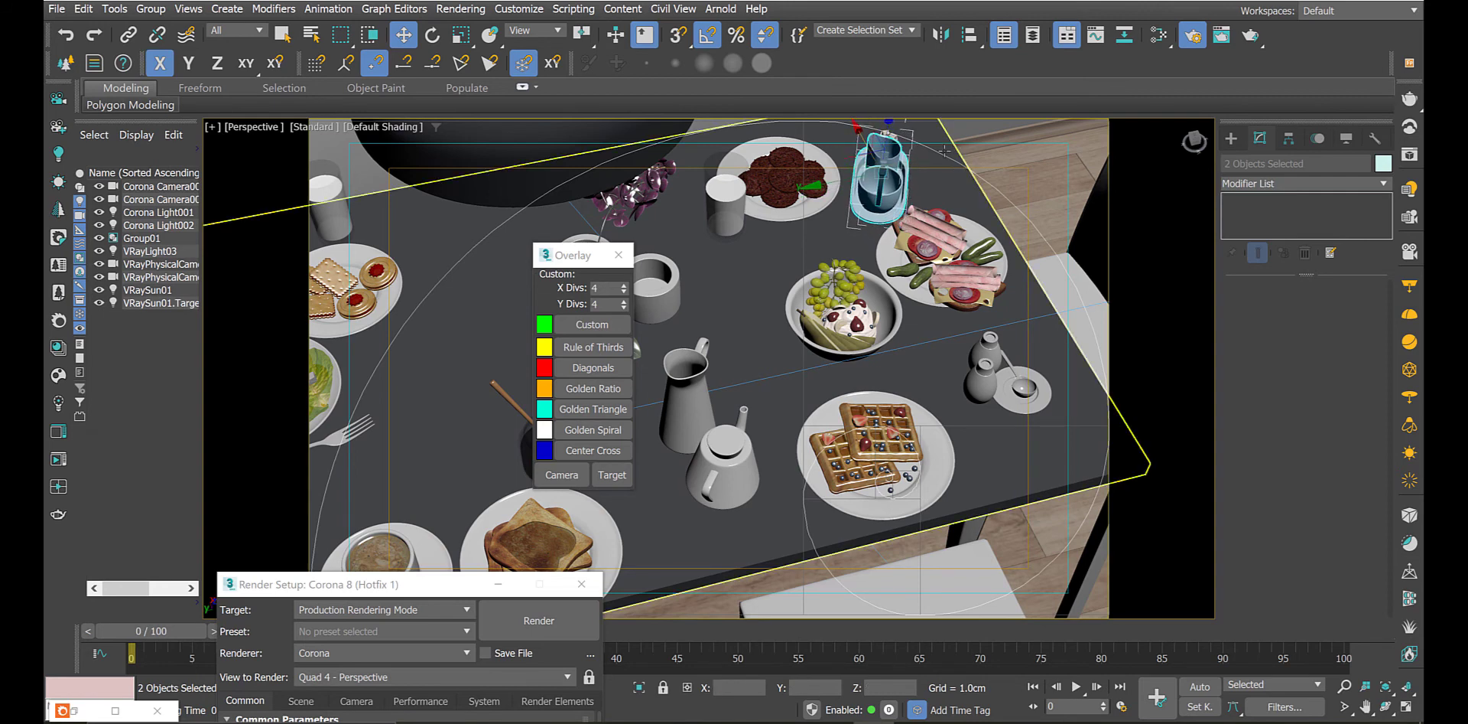
- Move the fork about 20 cm along the Y axis into the frame, close to the honey dipper
left_click_drag(571, 260, 682, 146)
left_click(347, 434)
left_click_drag(347, 434, 487, 408)
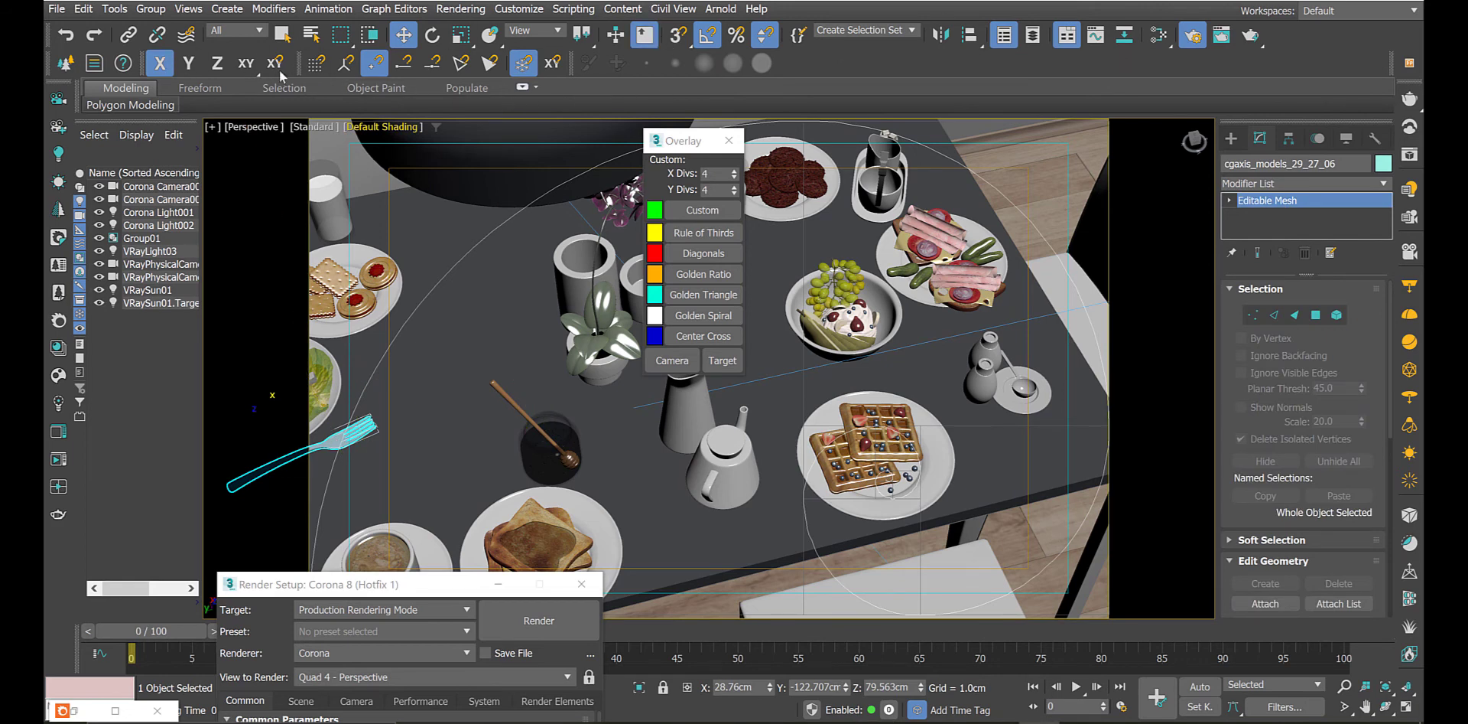
left_click(189, 63)
left_click_drag(353, 433, 488, 402)
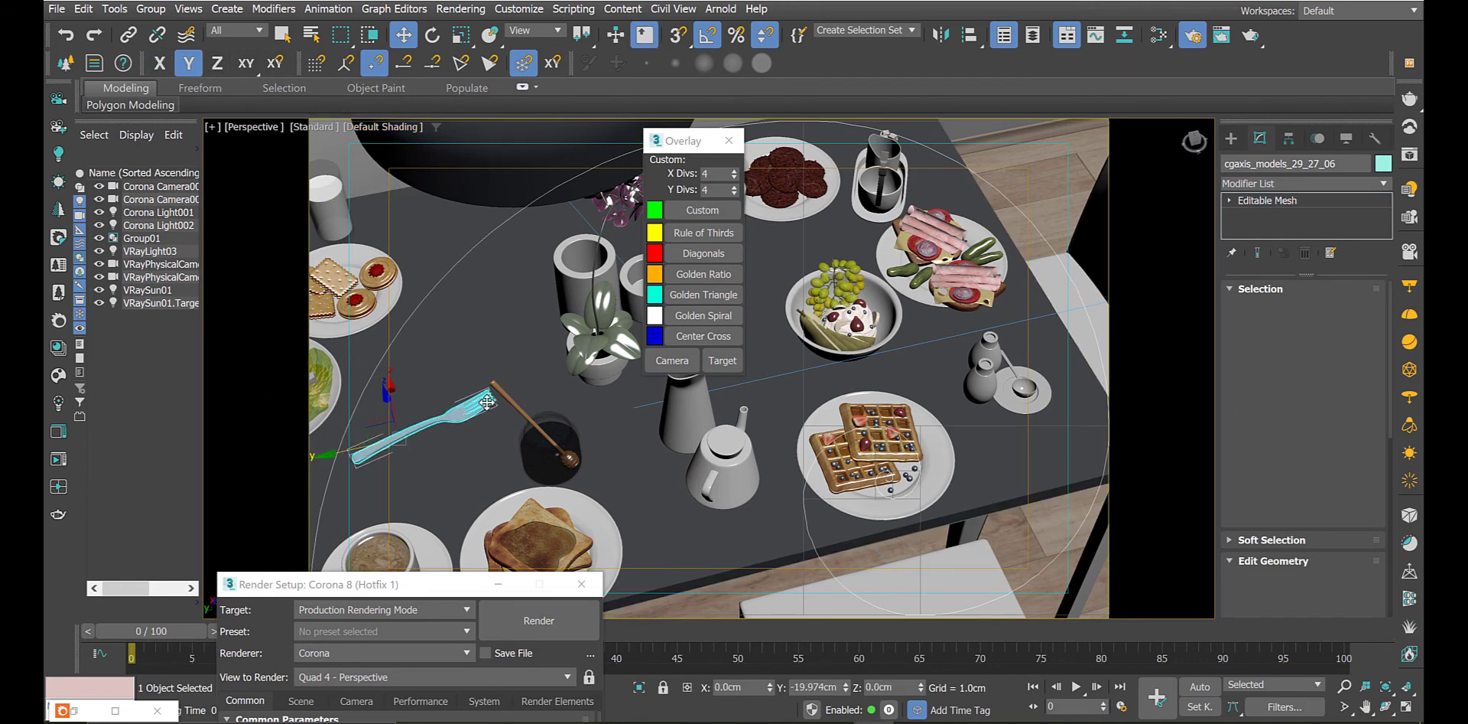
- Delete the biscuits and salad with their plates and the cup, all along the frame's left edge
left_click(634, 221)
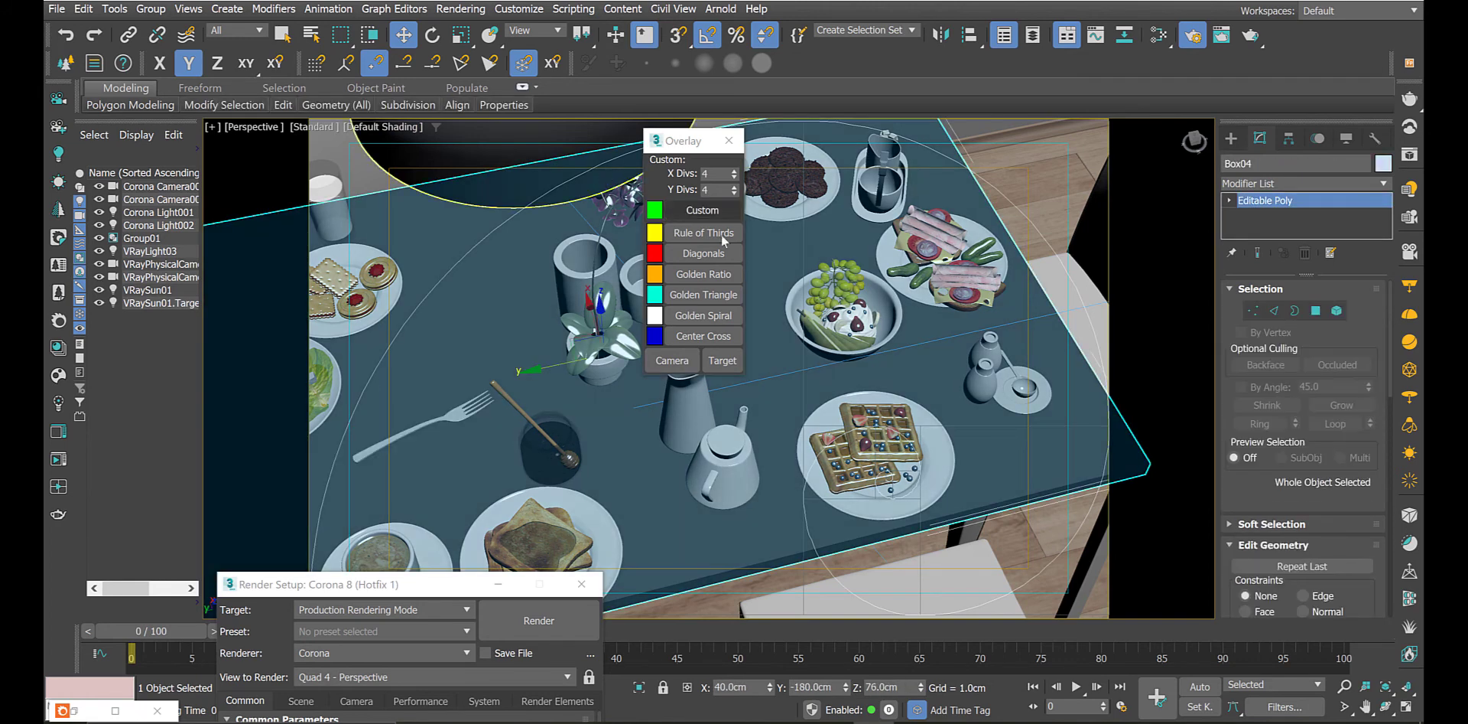
left_click(354, 300)
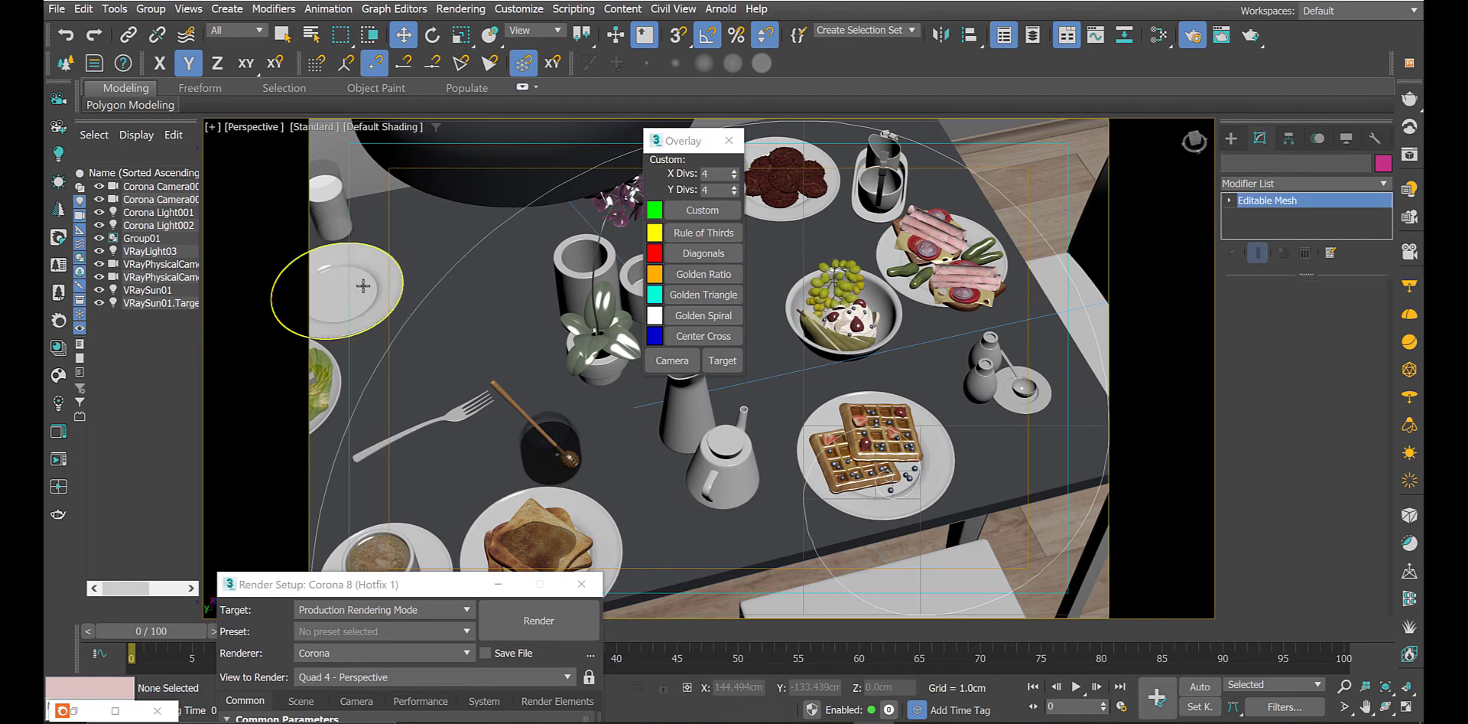
key("ctrl+d")
left_click(334, 223)
key("ctrl+d")
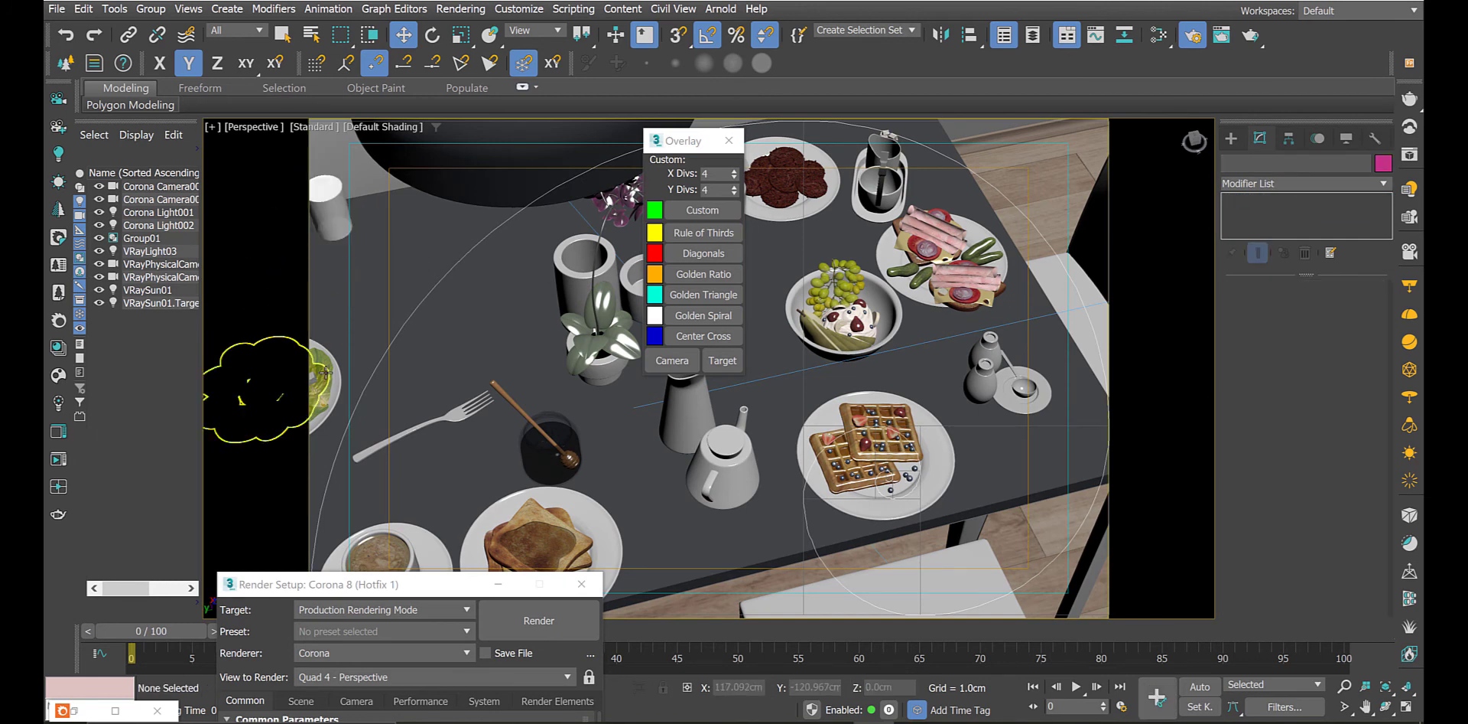
left_click(330, 378)
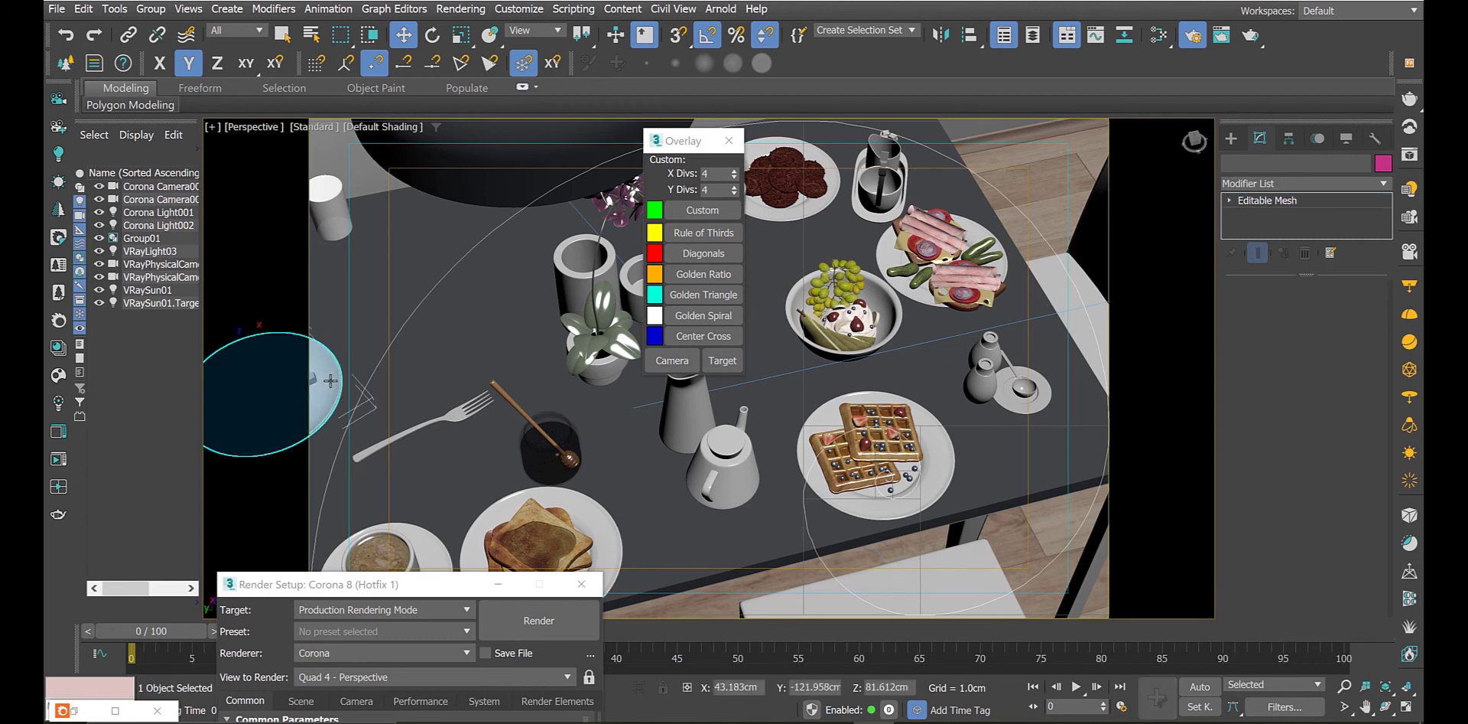
key("Delete")
left_click(331, 216)
key("Delete")
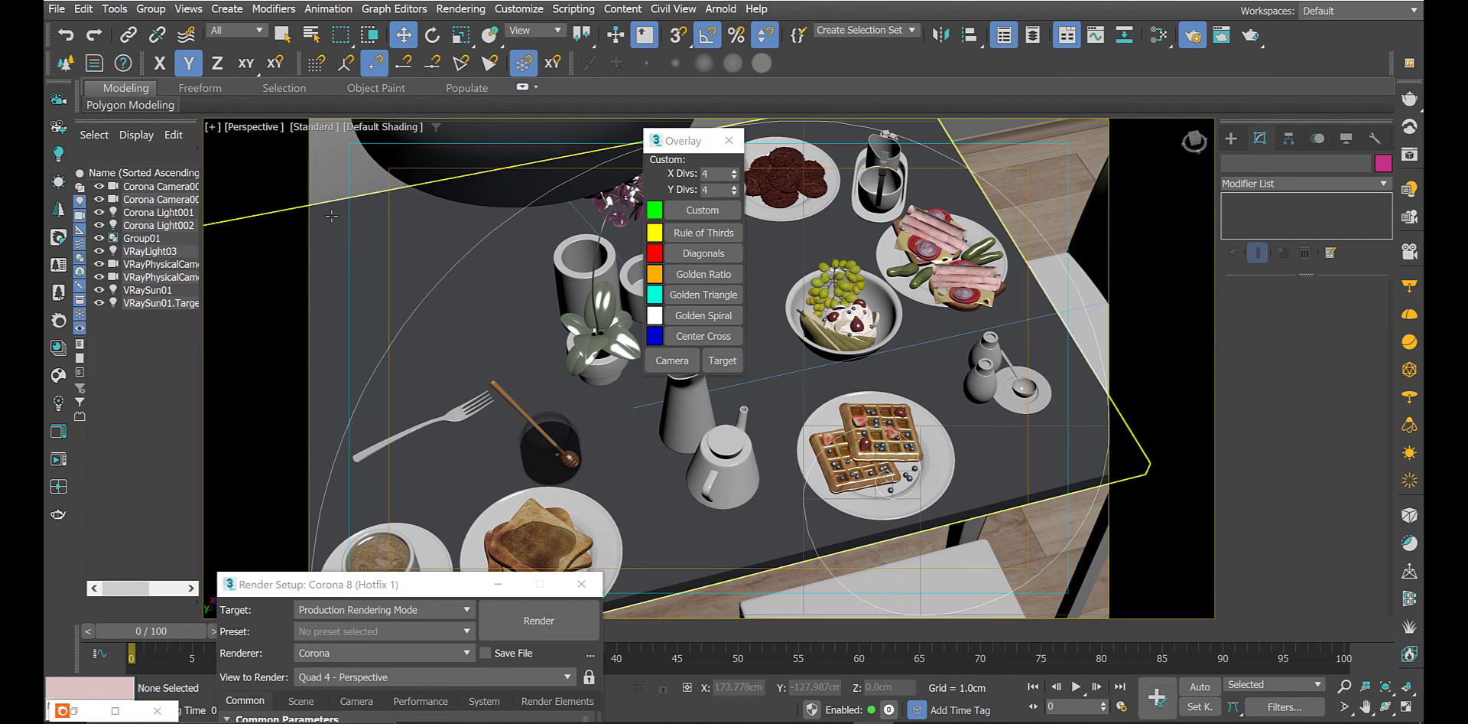
- Bring the full Render Setup output settings back into view and move the Overlay window clear of them
left_click_drag(680, 145, 531, 164)
left_click_drag(544, 585, 942, 147)
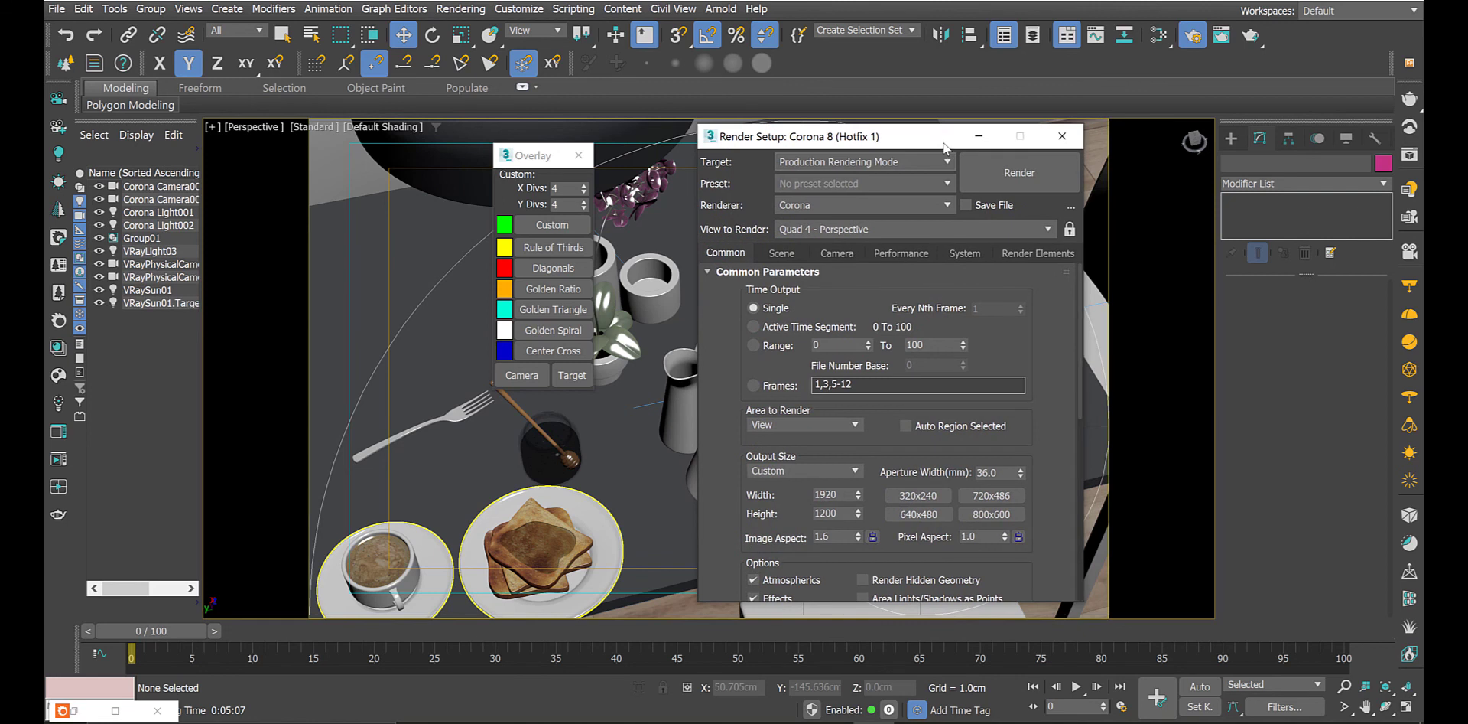